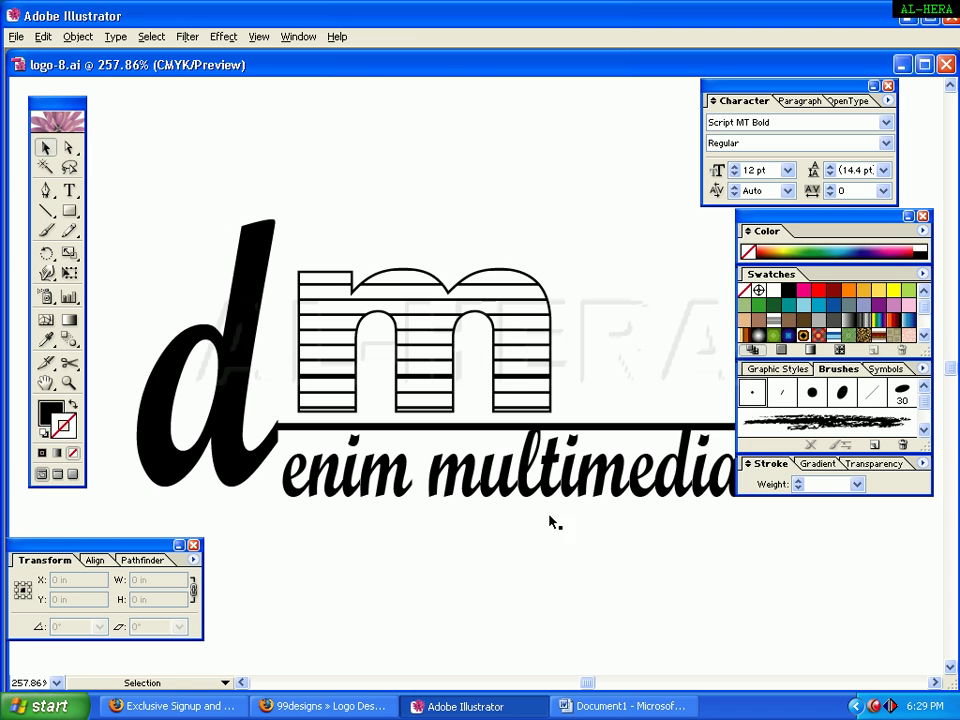
# Step: Examine the finished dm logo and check the font of the separate "denim multimedia" text below it
pyautogui.moveTo(553, 521); pyautogui.dragTo(495, 309)
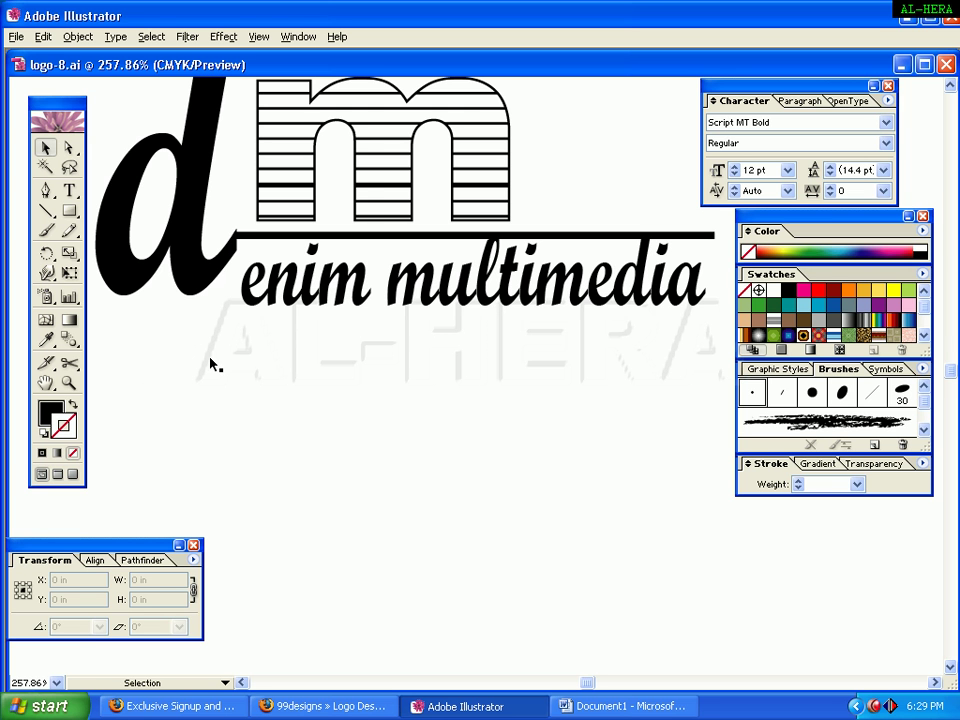
pyautogui.hotkey('ctrl', '-')
pyautogui.hotkey('ctrl', '-')
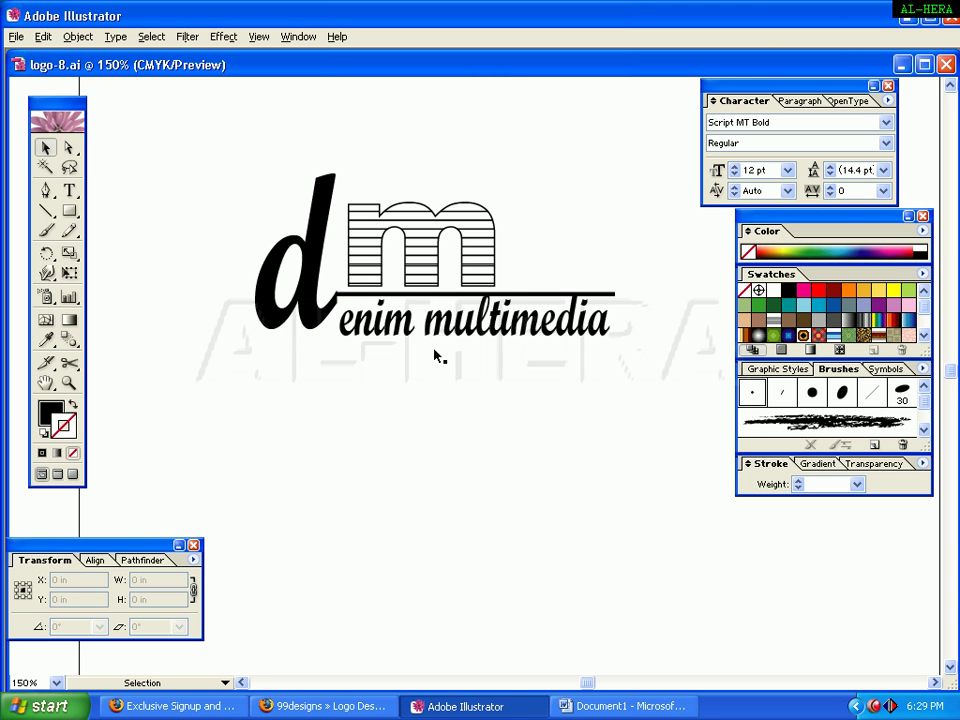
pyautogui.press('space')
pyautogui.moveTo(497, 369); pyautogui.dragTo(463, 276)
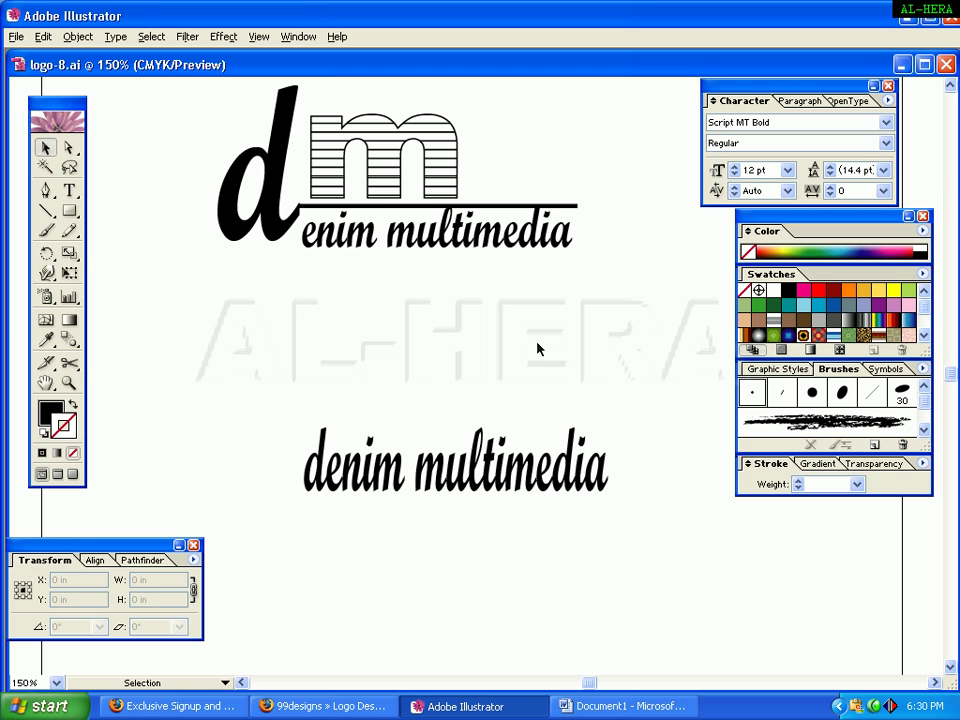
pyautogui.click(453, 483)
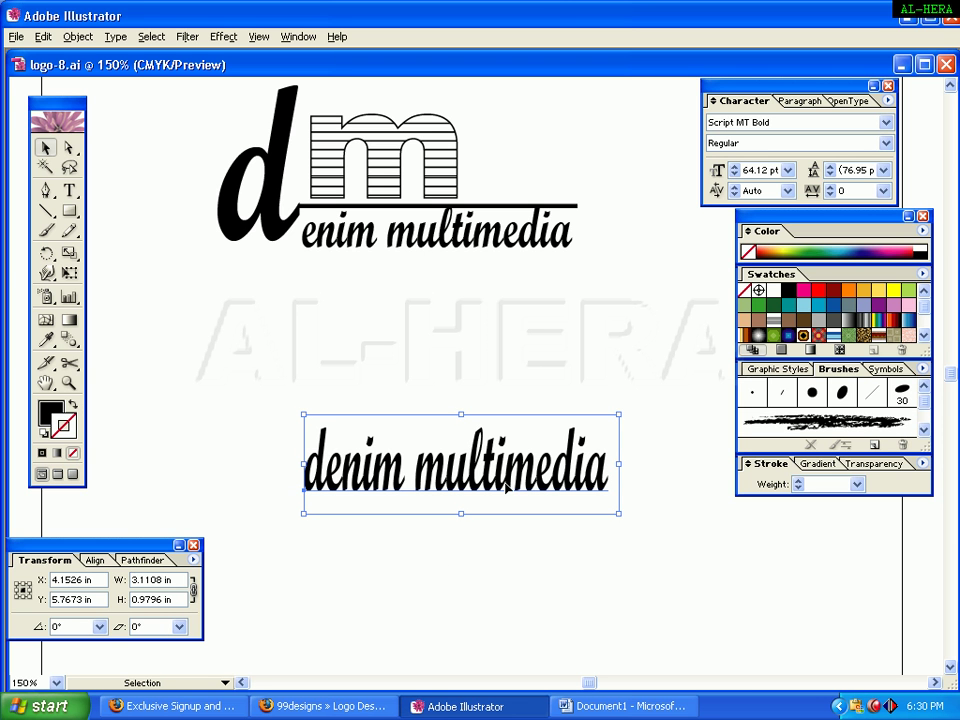
pyautogui.click(785, 121)
pyautogui.click(786, 122)
pyautogui.click(531, 392)
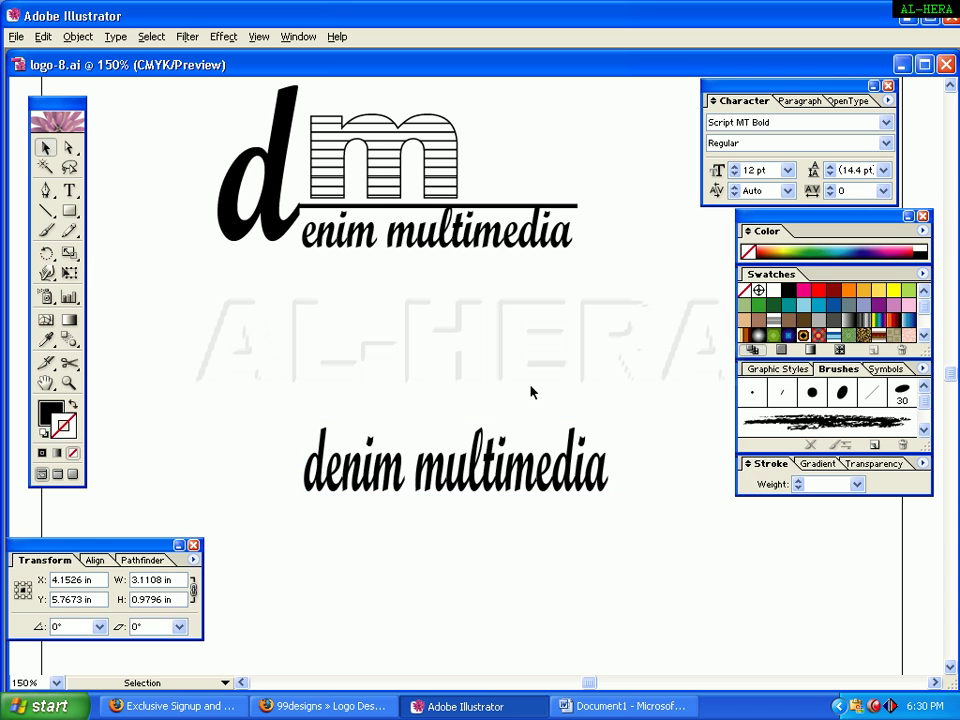
# Step: Cut the initial "d" from the lower "denim multimedia" text and paste it as a separate text object
pyautogui.click(315, 465)
pyautogui.doubleClick(310, 465)
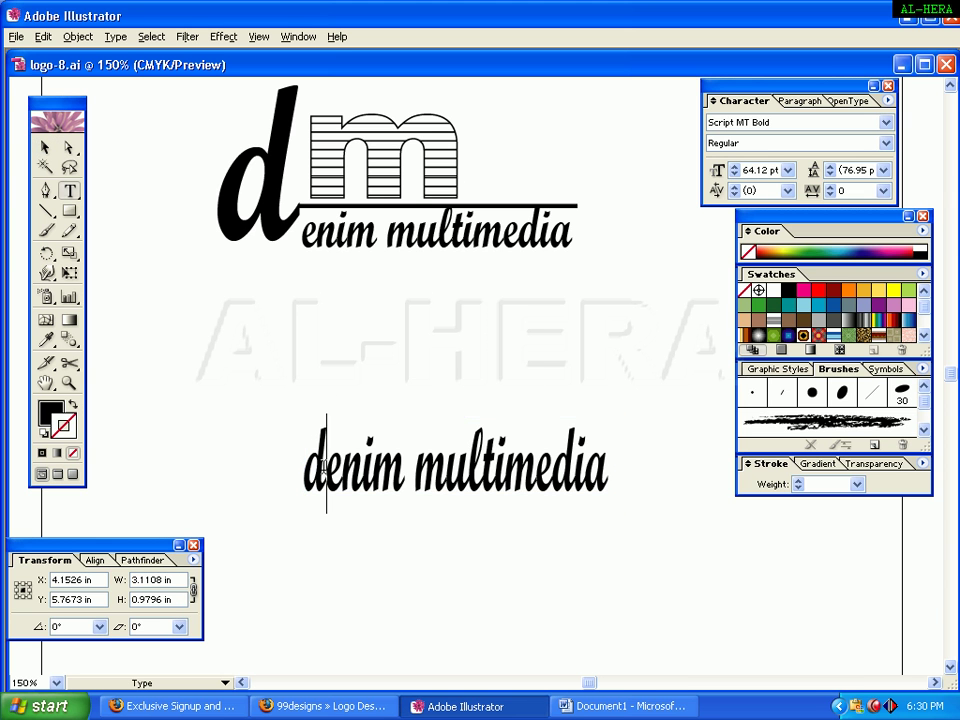
pyautogui.hotkey('ctrl', 'a')
pyautogui.click(308, 470)
pyautogui.hotkey('shift', 'Right')
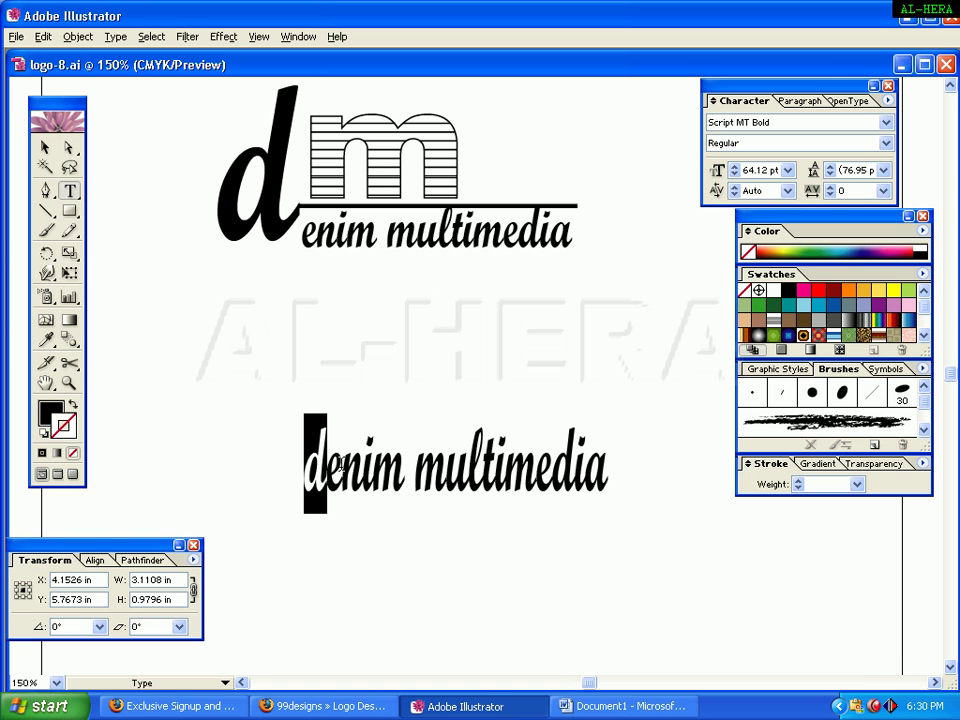
pyautogui.hotkey('ctrl', 'x')
pyautogui.click(45, 147)
pyautogui.click(221, 285)
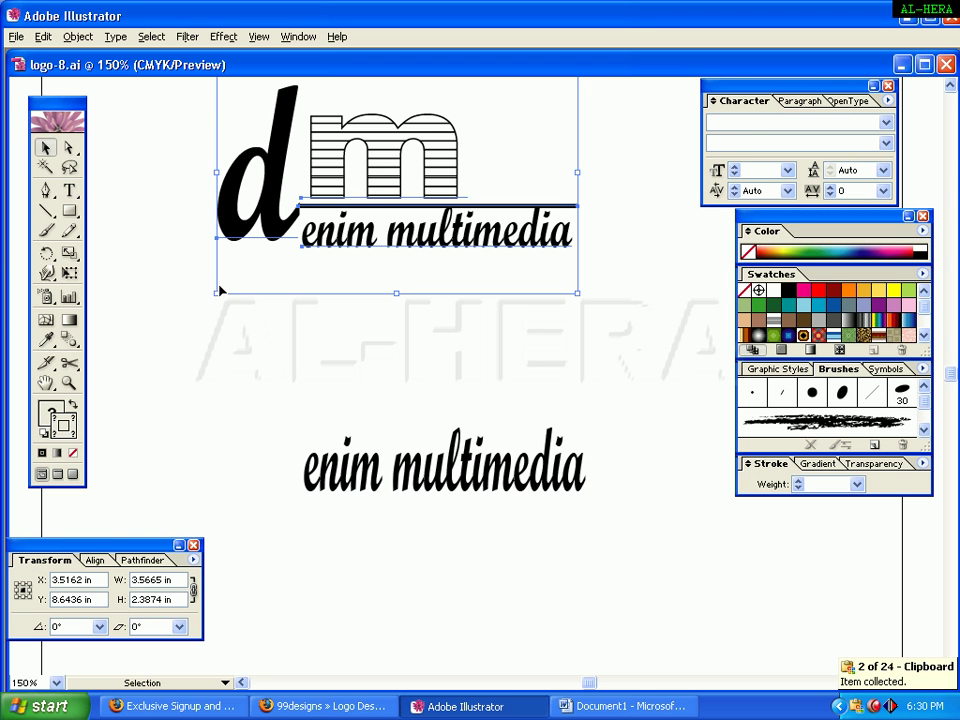
pyautogui.click(214, 405)
pyautogui.hotkey('ctrl', 'v')
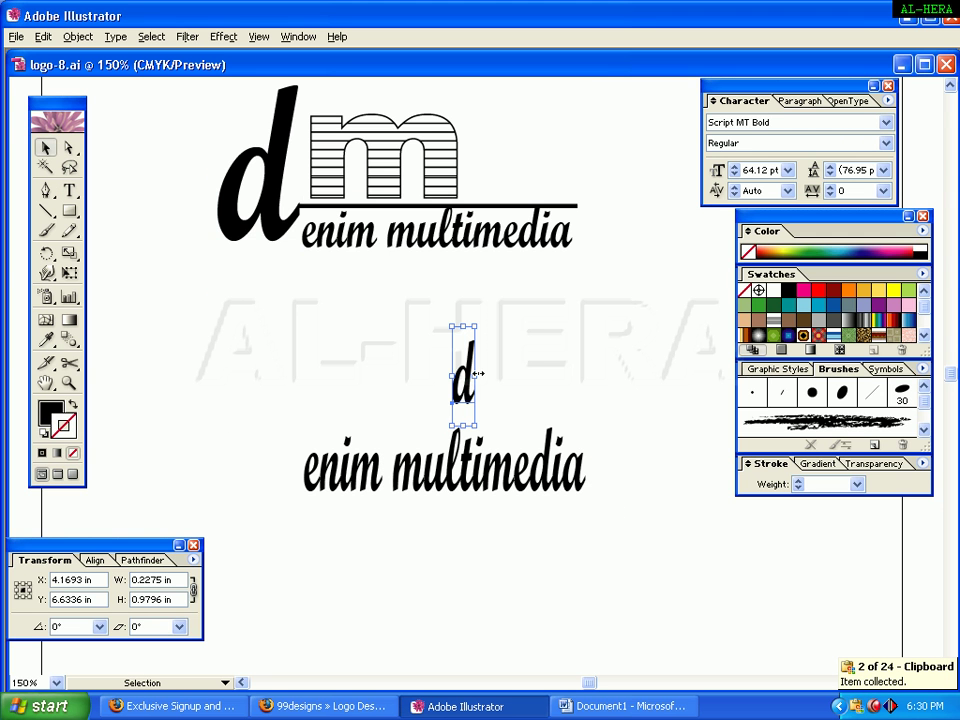
# Step: Move "enim multimedia" down, enlarge the separate "d" to about 177 pt and place it at the upper start of the word
pyautogui.moveTo(452, 462); pyautogui.dragTo(468, 547)
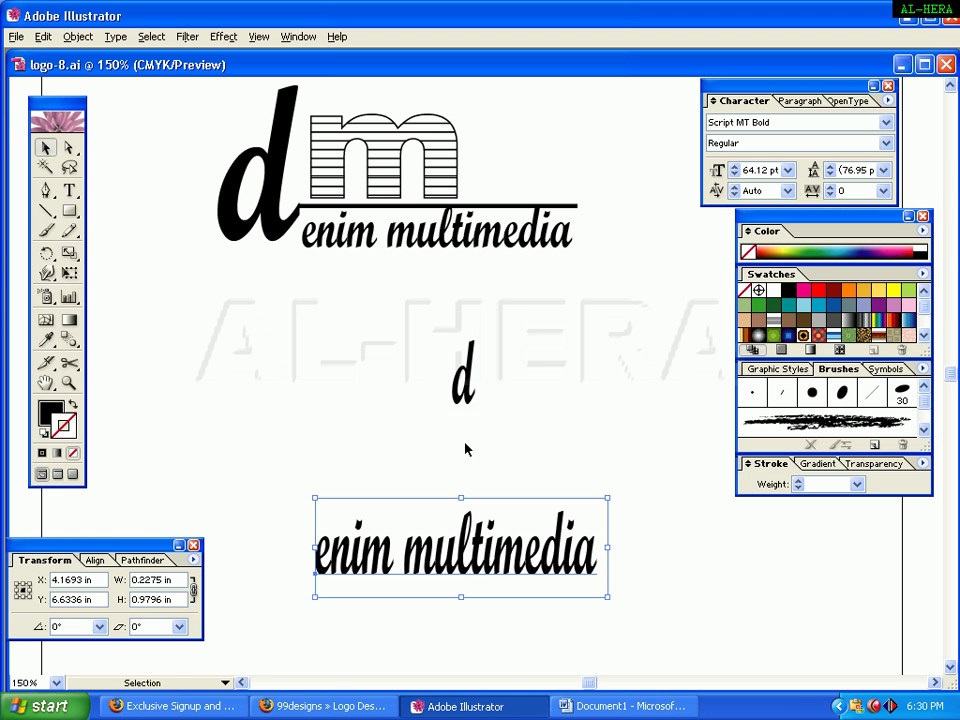
pyautogui.moveTo(455, 398); pyautogui.dragTo(293, 553)
pyautogui.moveTo(317, 492); pyautogui.dragTo(396, 379)
pyautogui.moveTo(330, 470); pyautogui.dragTo(296, 442)
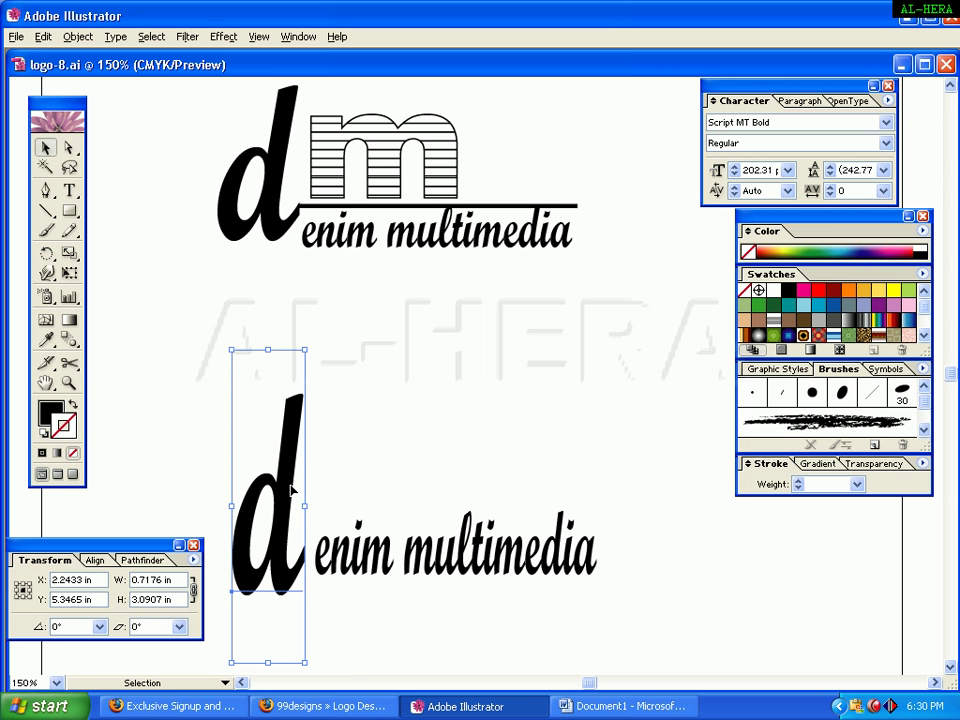
pyautogui.moveTo(304, 351); pyautogui.dragTo(302, 370)
pyautogui.moveTo(281, 450); pyautogui.dragTo(302, 418)
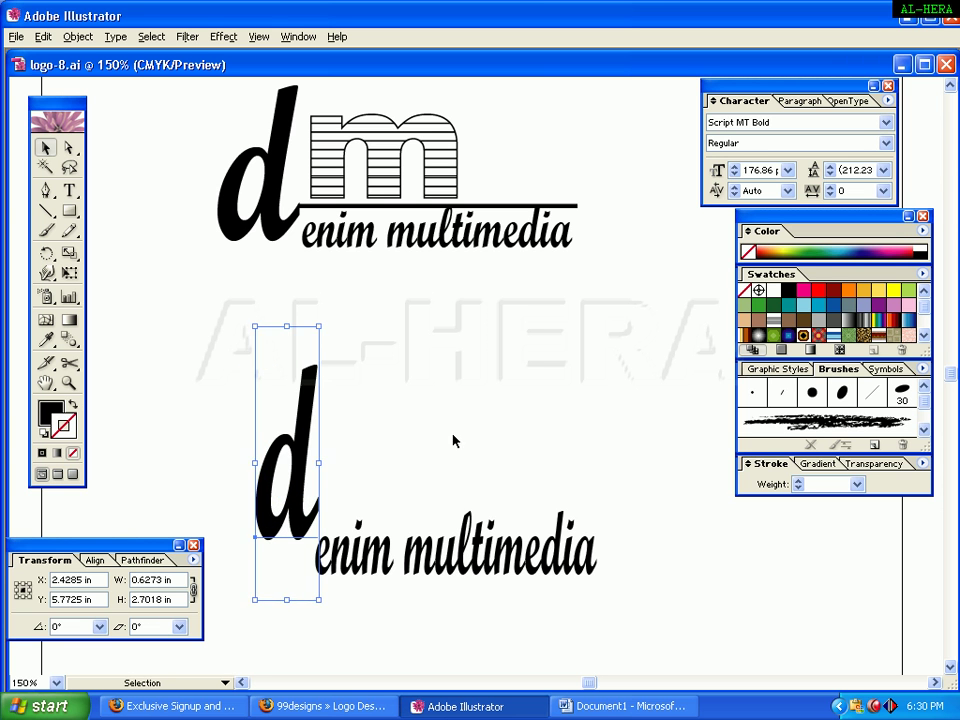
pyautogui.click(454, 441)
# Step: Draw a horizontal line about 2.7 in long from the tail of the "d" above "enim multimedia", with a black stroke and no fill
pyautogui.click(45, 190)
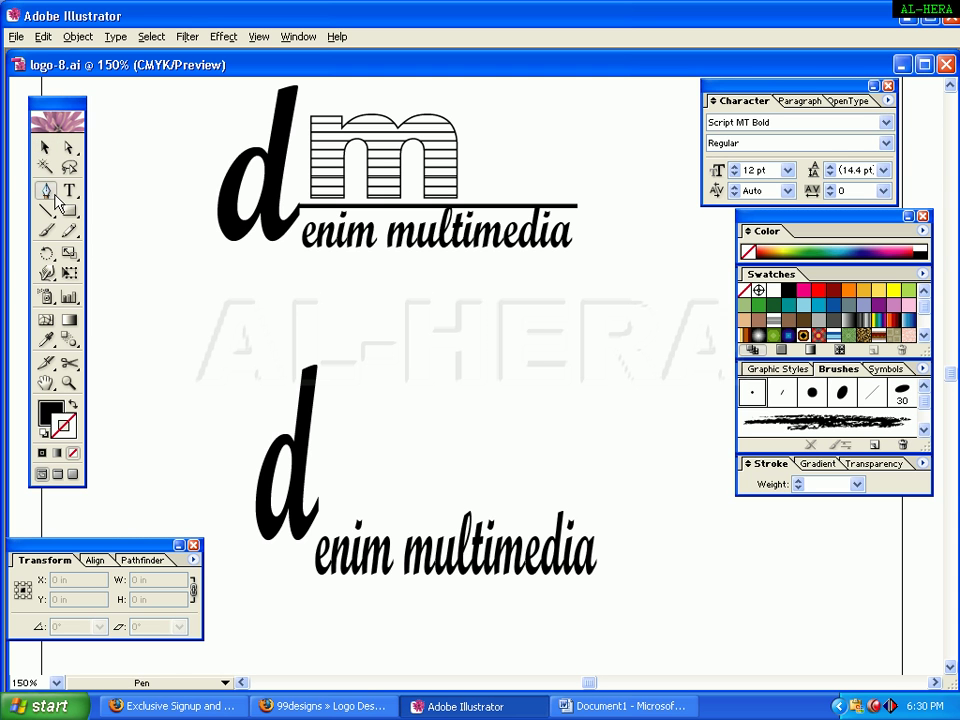
pyautogui.click(318, 500)
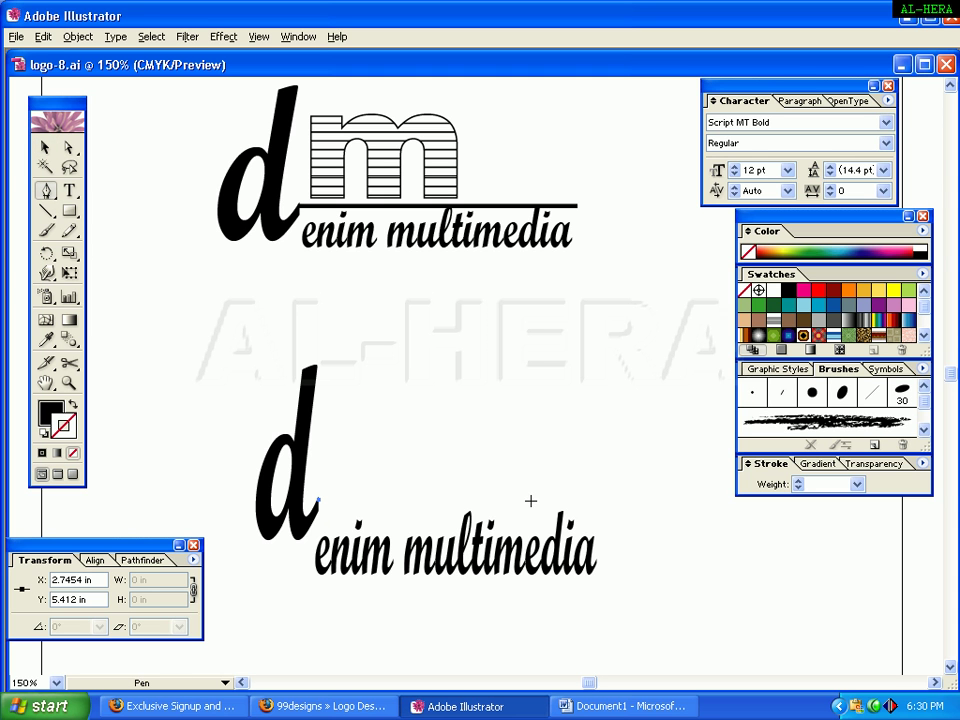
pyautogui.click(593, 500)
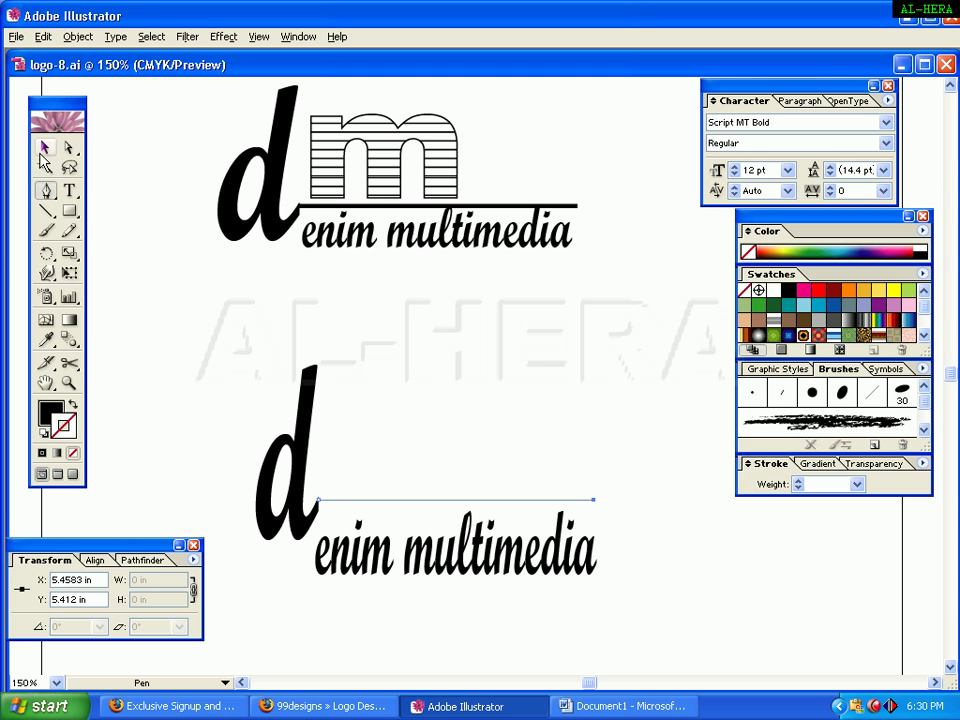
pyautogui.click(45, 147)
pyautogui.click(72, 404)
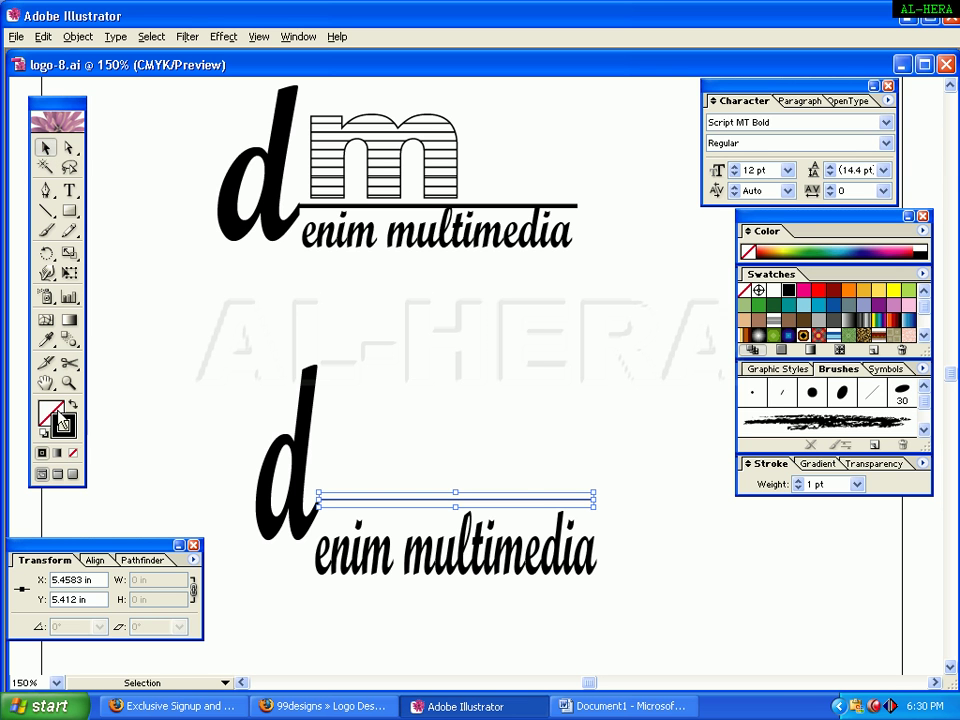
pyautogui.click(444, 506)
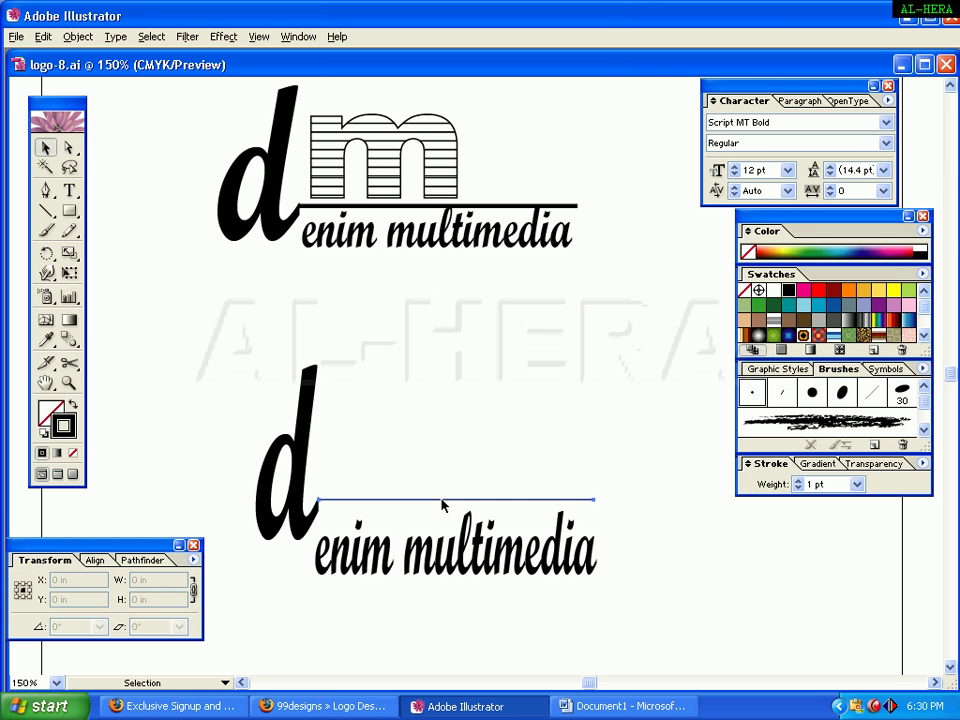
# Step: Set the line's stroke weight to 3 pt and nudge the "enim multimedia" text up closer to the line
pyautogui.click(856, 484)
pyautogui.click(836, 272)
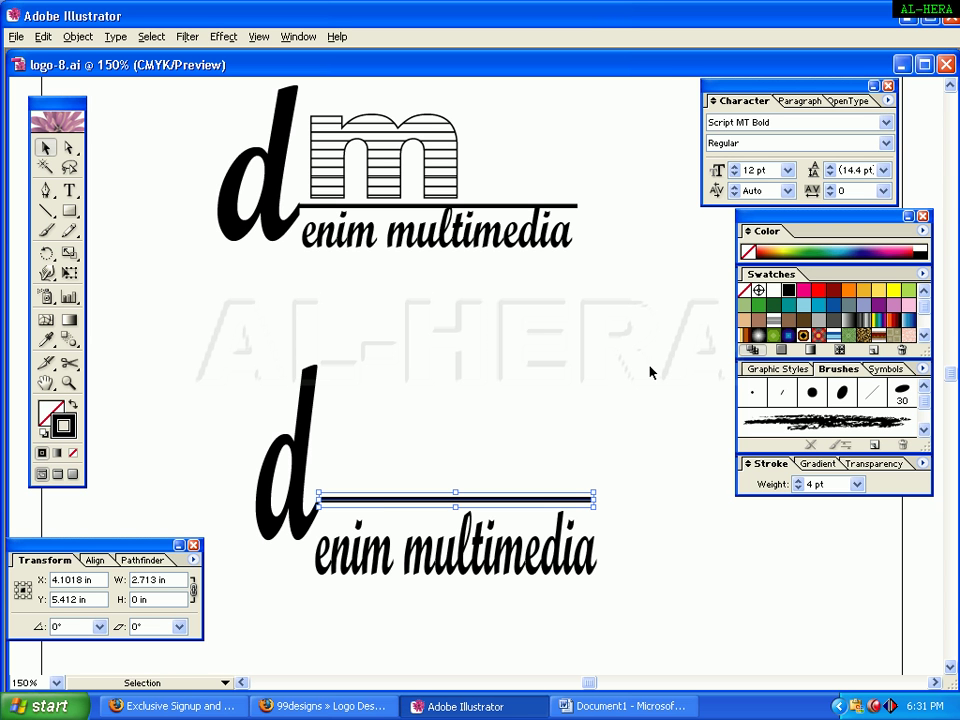
pyautogui.click(856, 484)
pyautogui.click(818, 258)
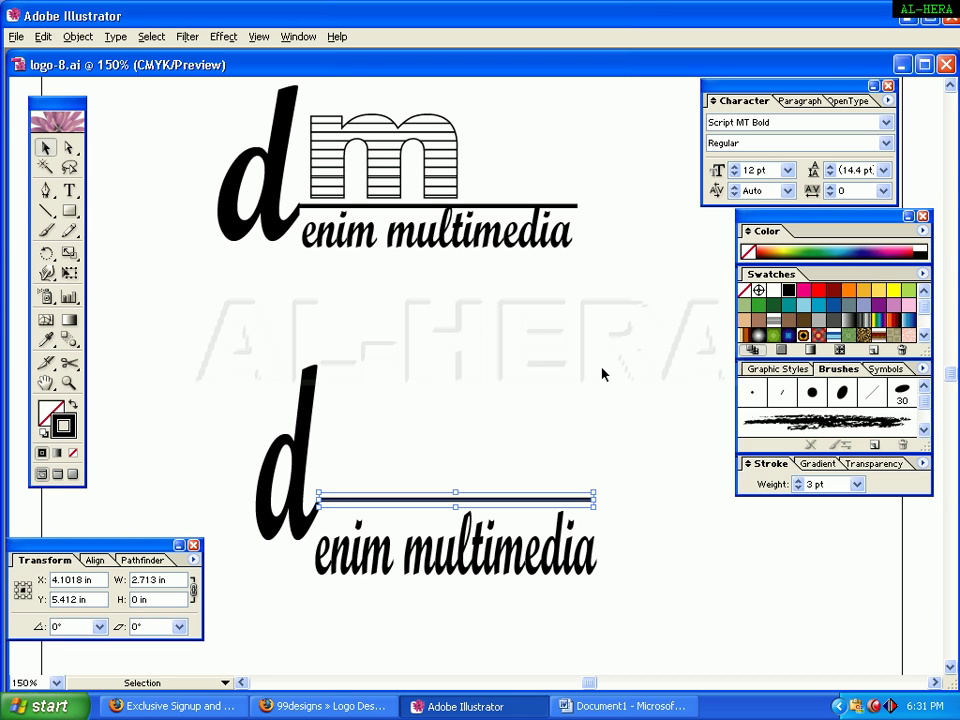
pyautogui.click(420, 502)
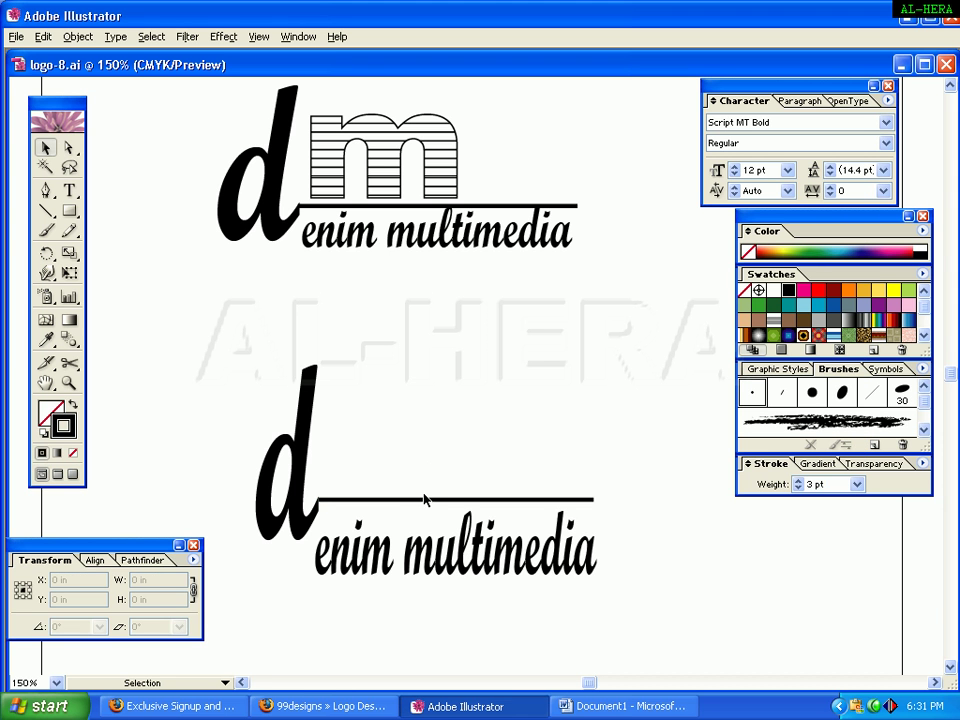
pyautogui.click(430, 545)
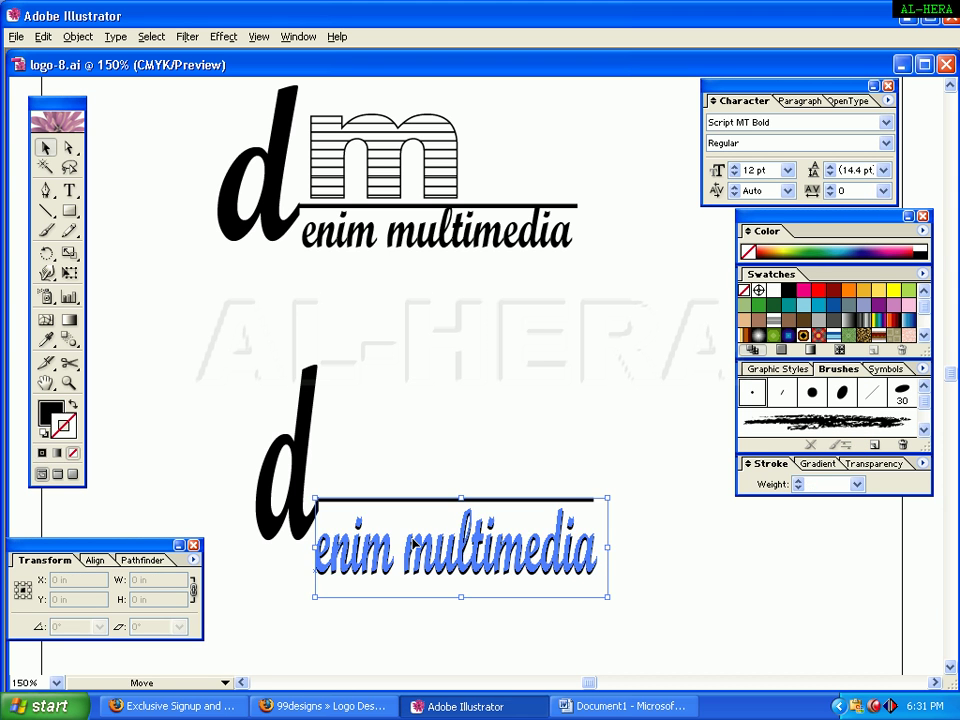
pyautogui.click(440, 410)
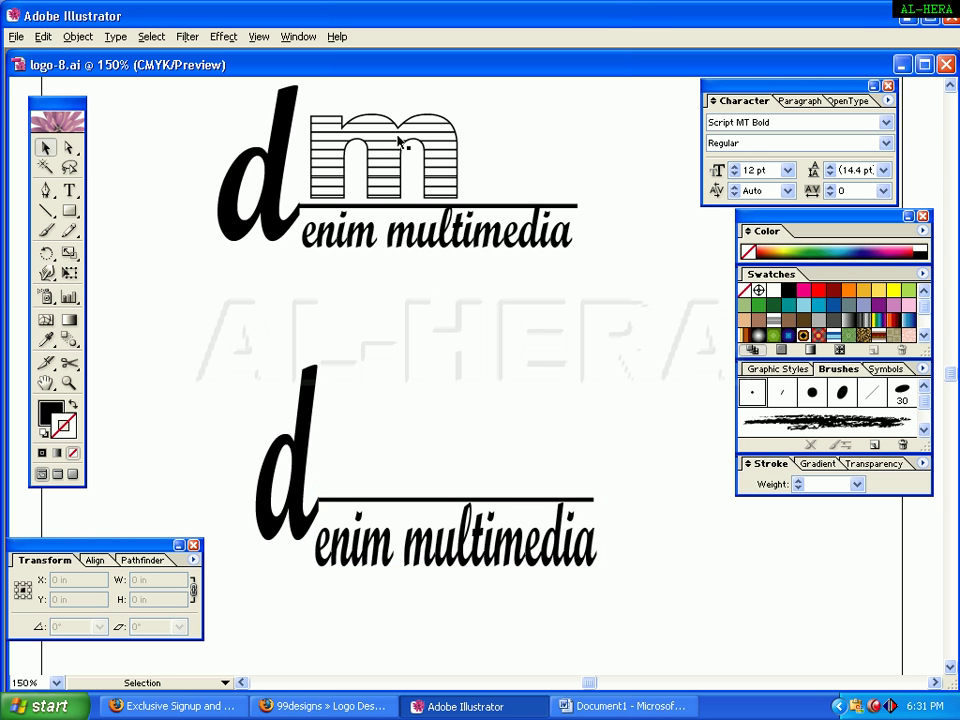
# Step: Select the "m" of "multimedia" in the Word document, return to Illustrator and add a large Arial Black "m" beside the new wordmark
pyautogui.click(69, 190)
pyautogui.click(45, 147)
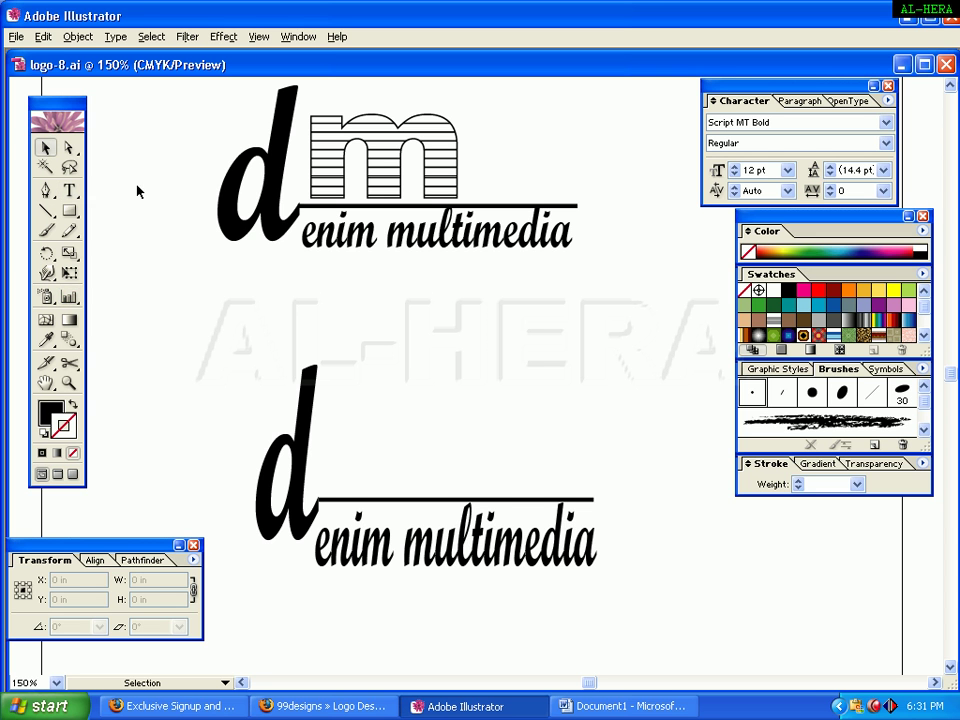
pyautogui.click(69, 190)
pyautogui.click(771, 563)
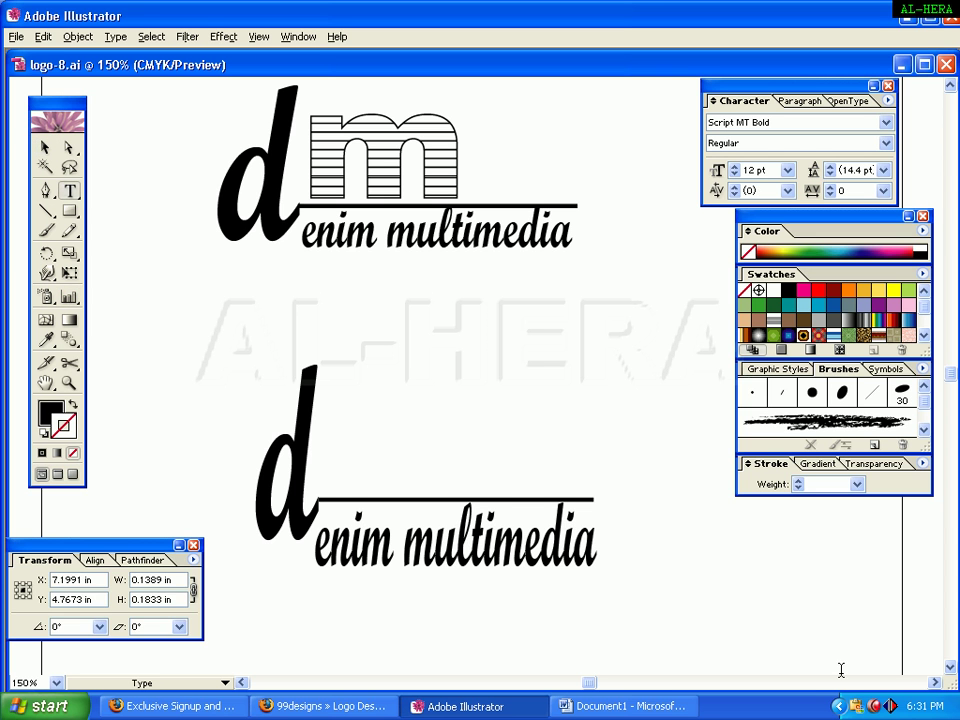
pyautogui.hotkey('alt', 'Tab')
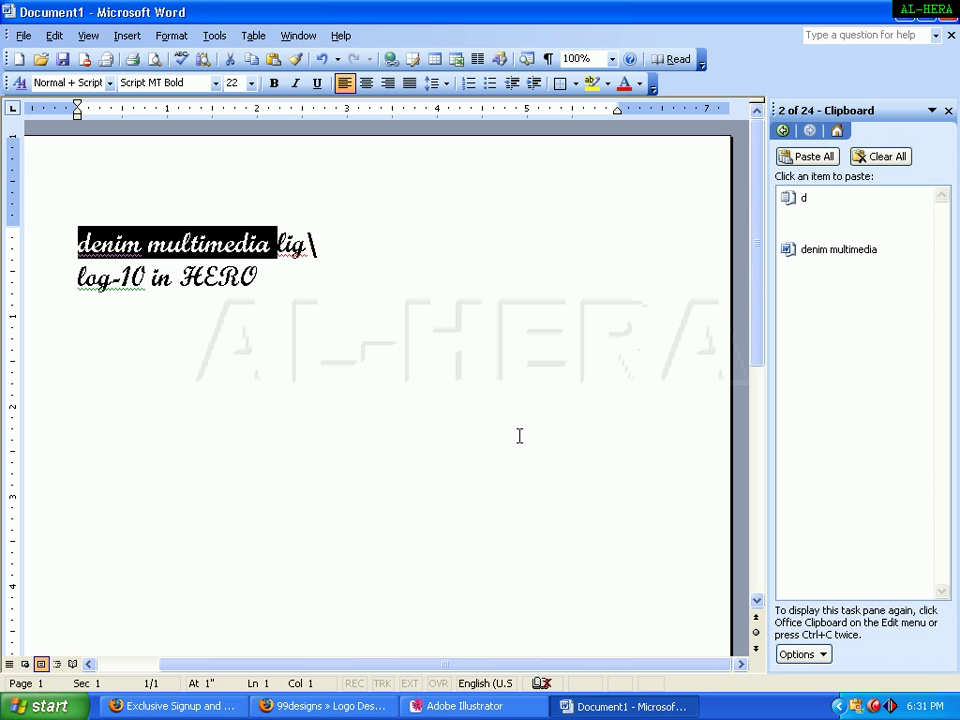
pyautogui.click(317, 306)
pyautogui.moveTo(150, 243); pyautogui.dragTo(170, 238)
pyautogui.hotkey('alt', 'Tab')
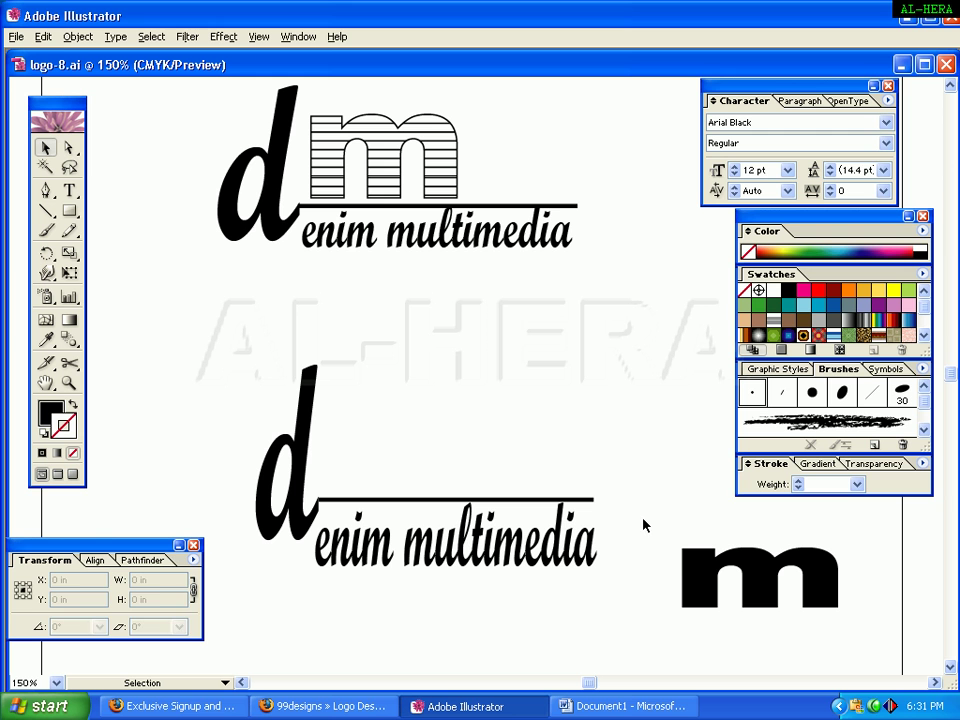
pyautogui.click(714, 574)
pyautogui.click(632, 386)
# Step: Draw a horizontal line about 1.78 in long in the empty area beside the logo, with a 1 pt black stroke and no fill
pyautogui.press('space')
pyautogui.moveTo(264, 385); pyautogui.dragTo(491, 431)
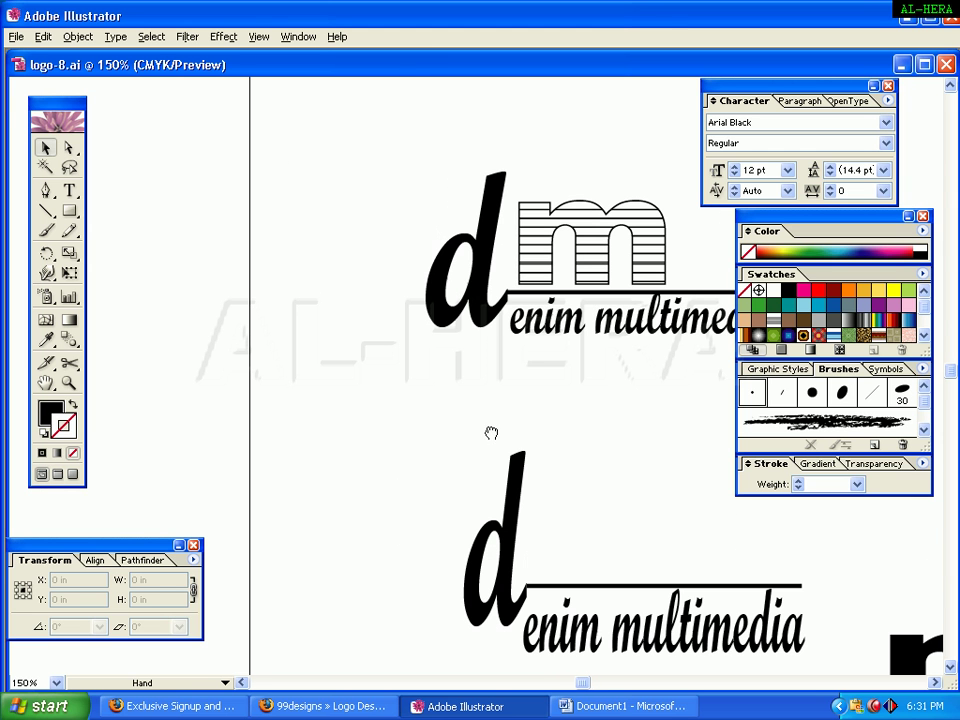
pyautogui.click(46, 191)
pyautogui.click(72, 405)
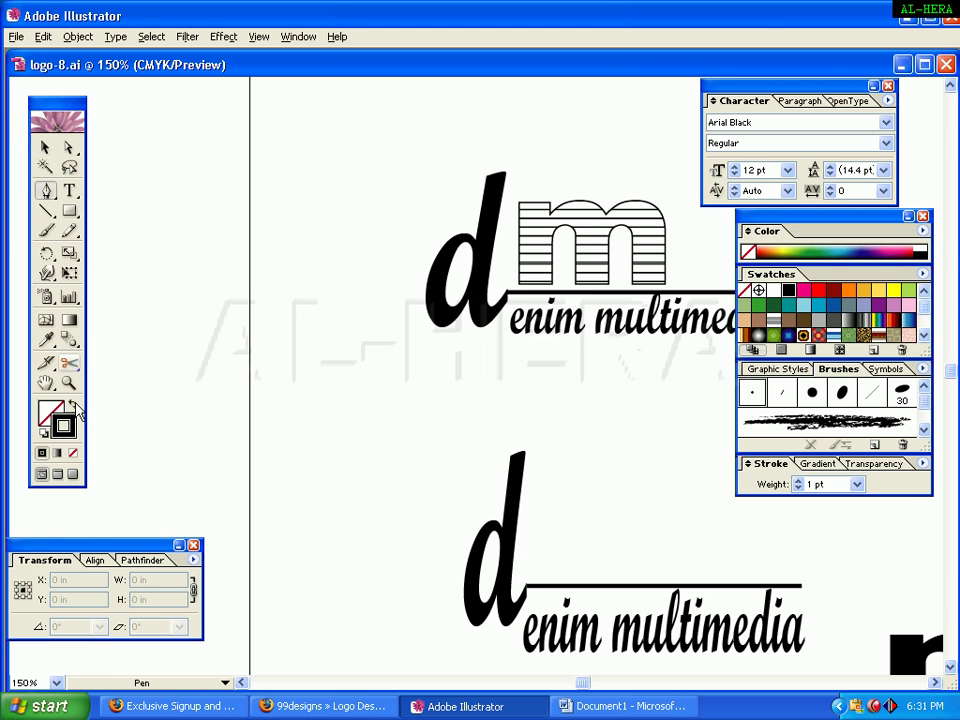
pyautogui.press('-')
pyautogui.click(180, 308)
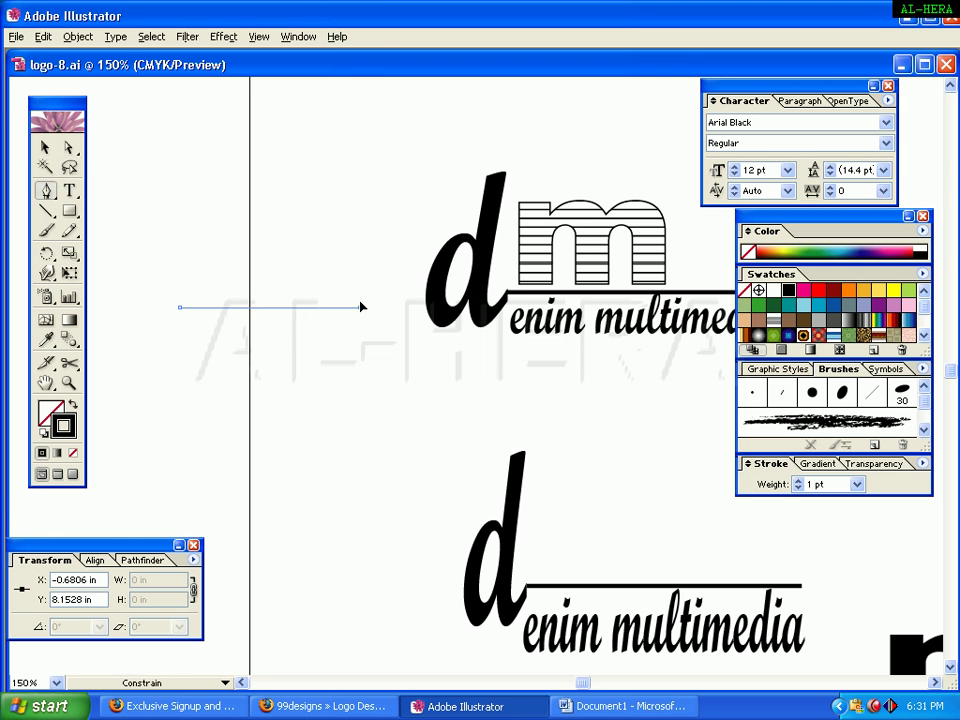
pyautogui.keyDown('shift'); pyautogui.click(361, 308); pyautogui.keyUp('shift')
pyautogui.click(43, 150)
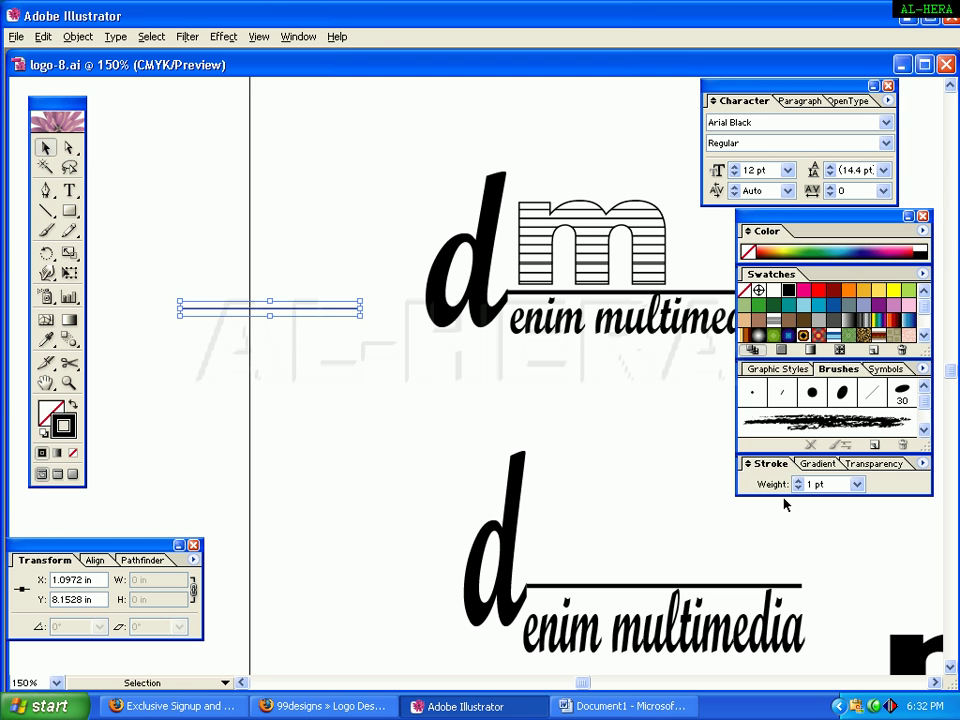
pyautogui.click(432, 433)
pyautogui.click(300, 310)
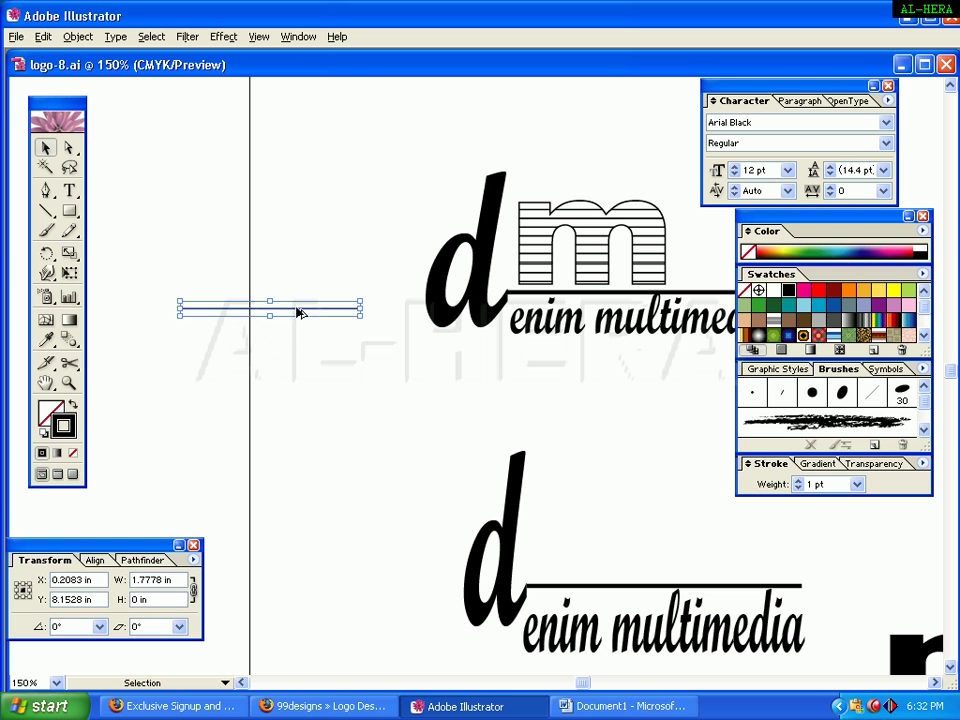
# Step: Duplicate the new horizontal line straight down by about 0.05 in
pyautogui.moveTo(296, 313); pyautogui.dragTo(297, 314)
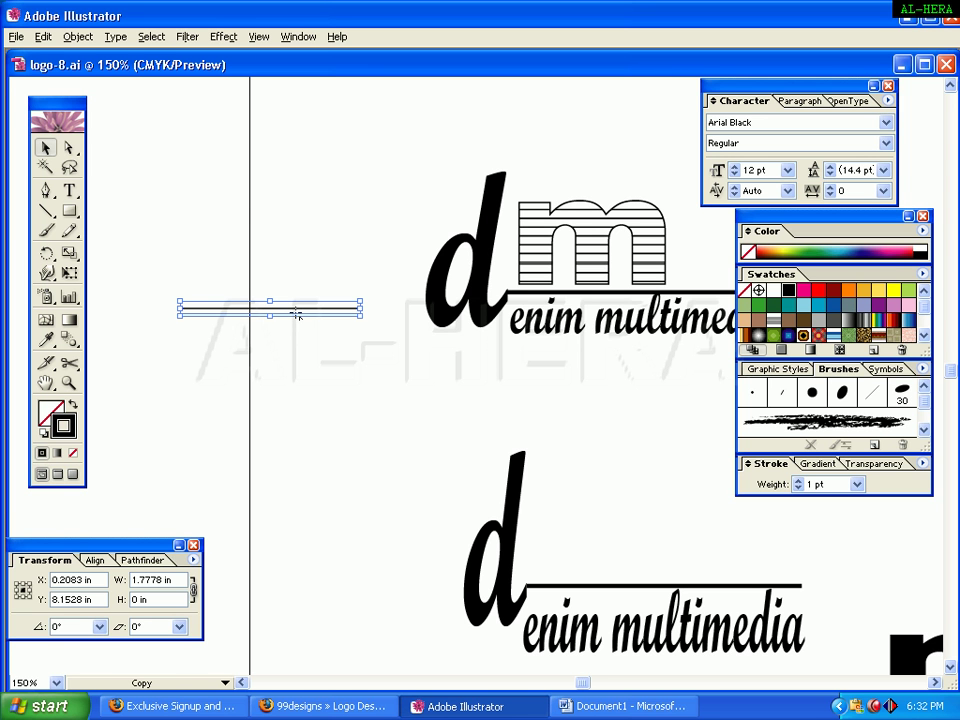
pyautogui.press('shift')
pyautogui.moveTo(296, 314); pyautogui.dragTo(296, 317)
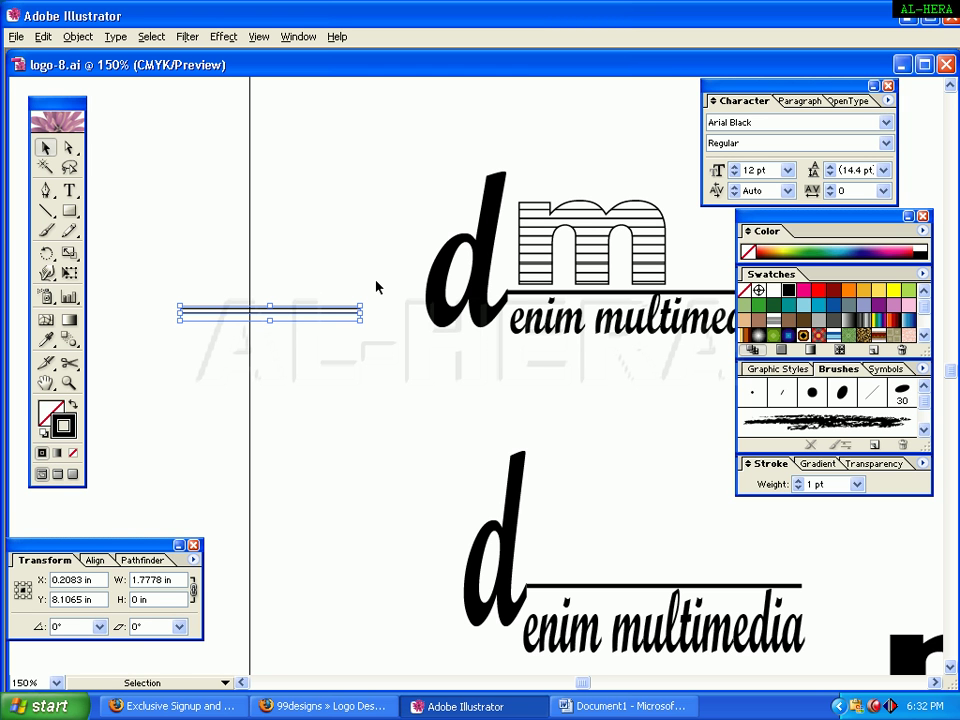
# Step: Repeat the line duplication until a block of evenly spaced horizontal lines about 0.65 in tall is built
pyautogui.hotkey('ctrl', 'd')
pyautogui.hotkey('ctrl', 'd')
pyautogui.hotkey('ctrl', 'd')
pyautogui.hotkey('ctrl', 'd')
pyautogui.hotkey('ctrl', 'd')
pyautogui.hotkey('ctrl', 'd')
pyautogui.hotkey('ctrl', 'd')
pyautogui.hotkey('ctrl', 'd')
pyautogui.hotkey('ctrl', 'd')
pyautogui.hotkey('ctrl', 'd')
pyautogui.hotkey('ctrl', 'd')
pyautogui.hotkey('ctrl', 'd')
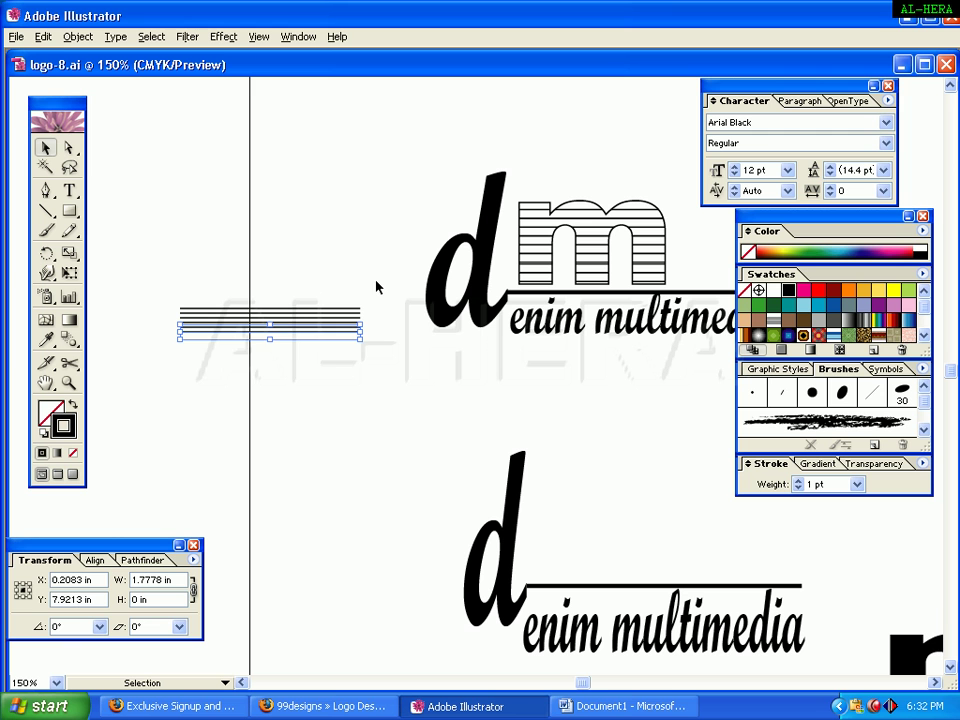
pyautogui.hotkey('ctrl', 'd')
pyautogui.hotkey('ctrl', 'd')
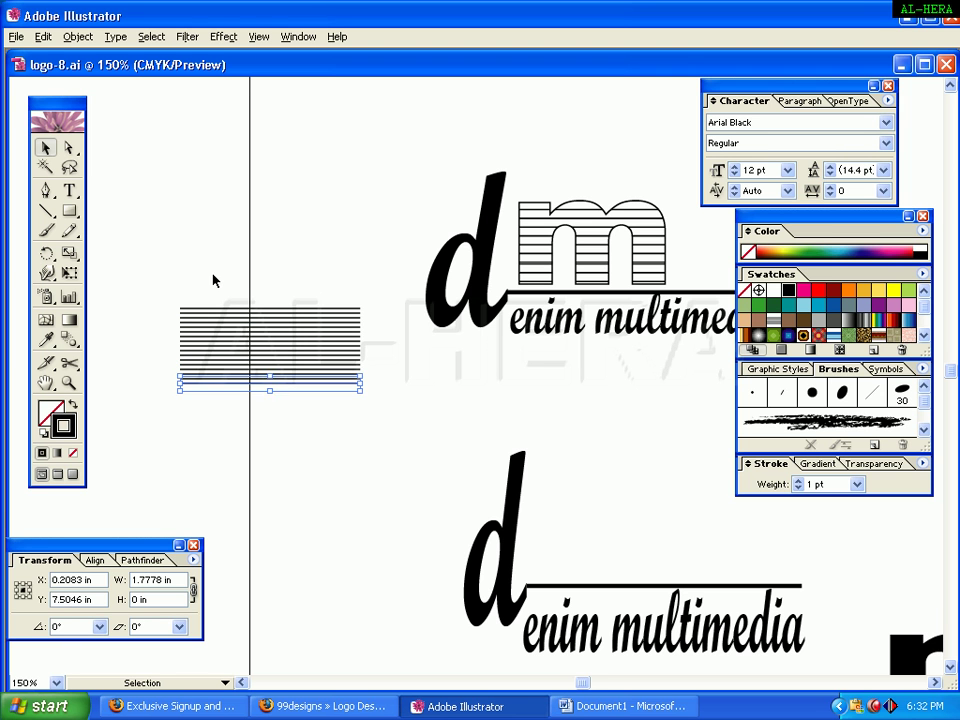
# Step: Select the whole block of evenly spaced horizontal lines and group it
pyautogui.moveTo(170, 270); pyautogui.dragTo(242, 390)
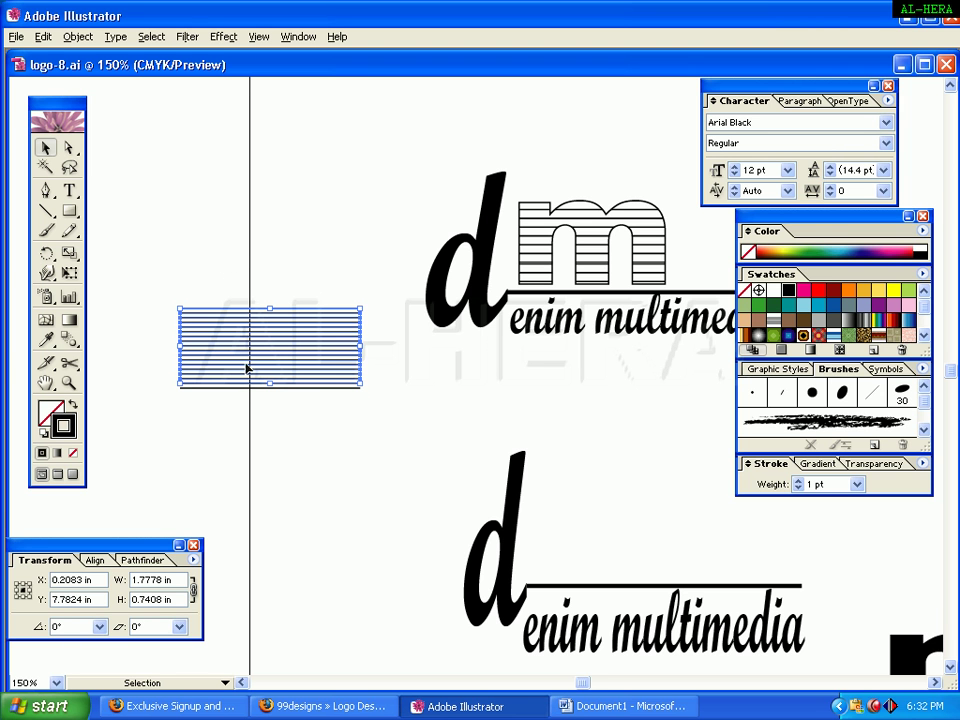
pyautogui.moveTo(195, 280); pyautogui.dragTo(272, 435)
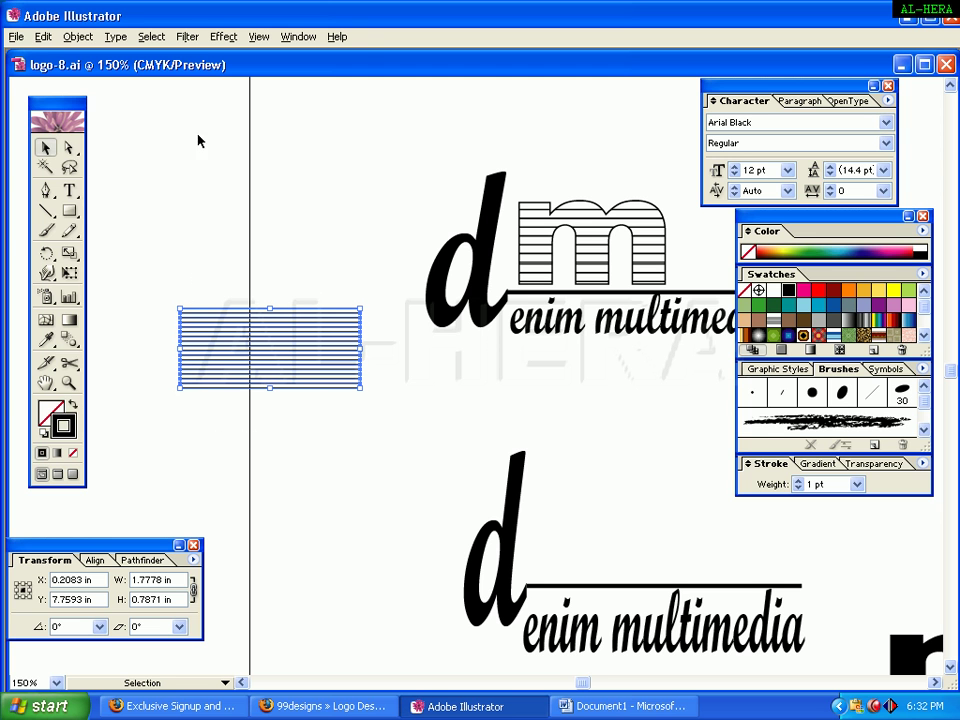
pyautogui.click(78, 36)
pyautogui.click(110, 97)
# Step: Save the block of horizontal lines as a new pattern swatch and delete the original lines from the canvas
pyautogui.moveTo(805, 228); pyautogui.dragTo(744, 228)
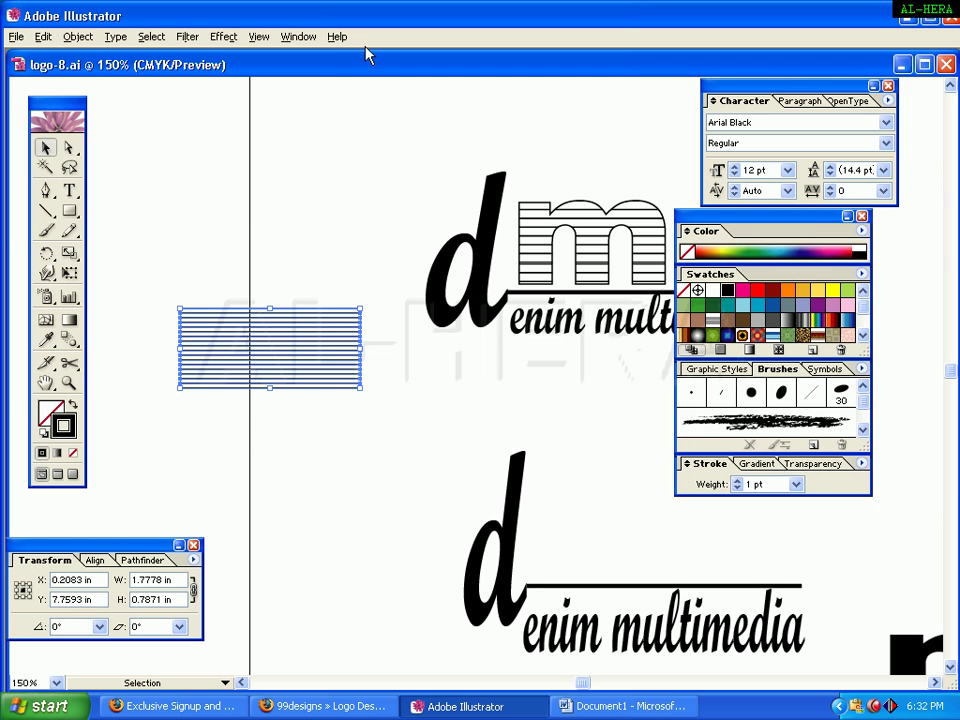
pyautogui.click(298, 36)
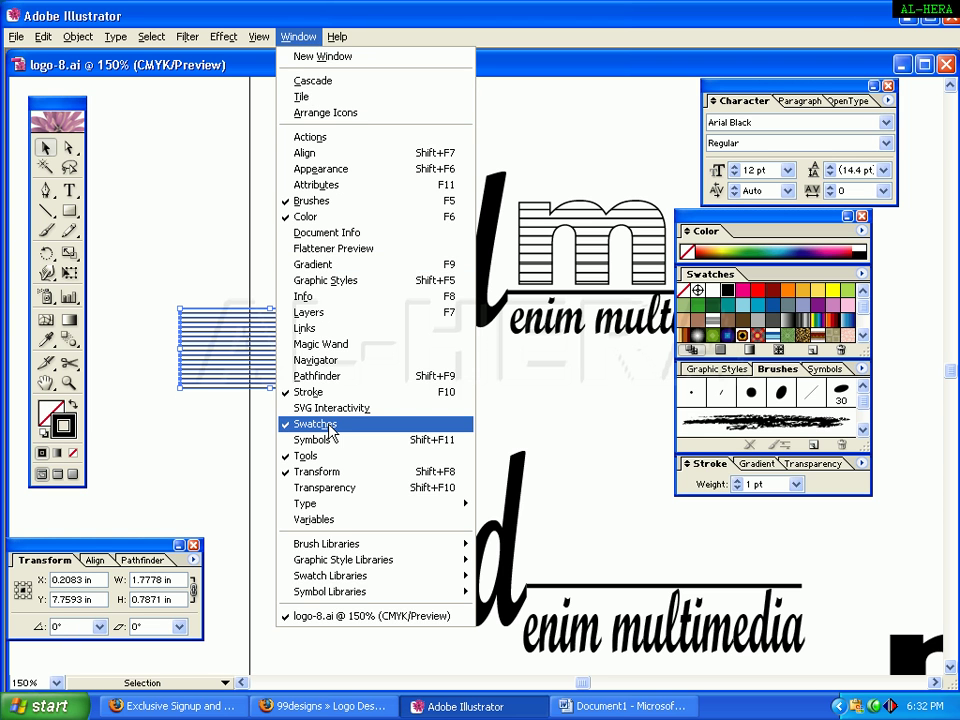
pyautogui.click(253, 375)
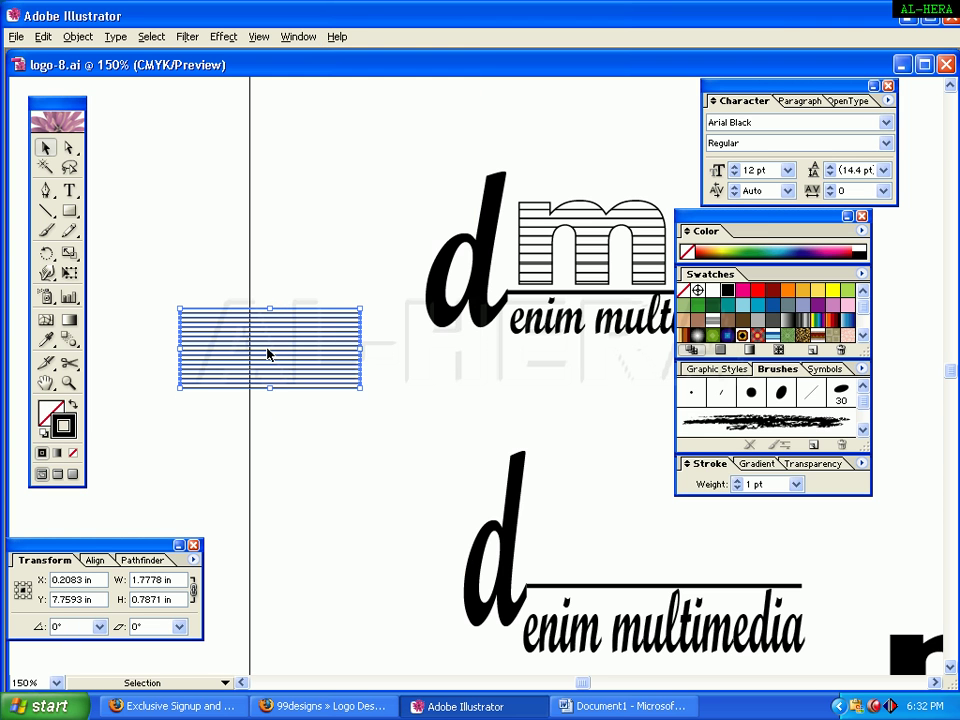
pyautogui.moveTo(268, 354); pyautogui.dragTo(591, 362)
pyautogui.click(326, 386)
pyautogui.click(321, 381)
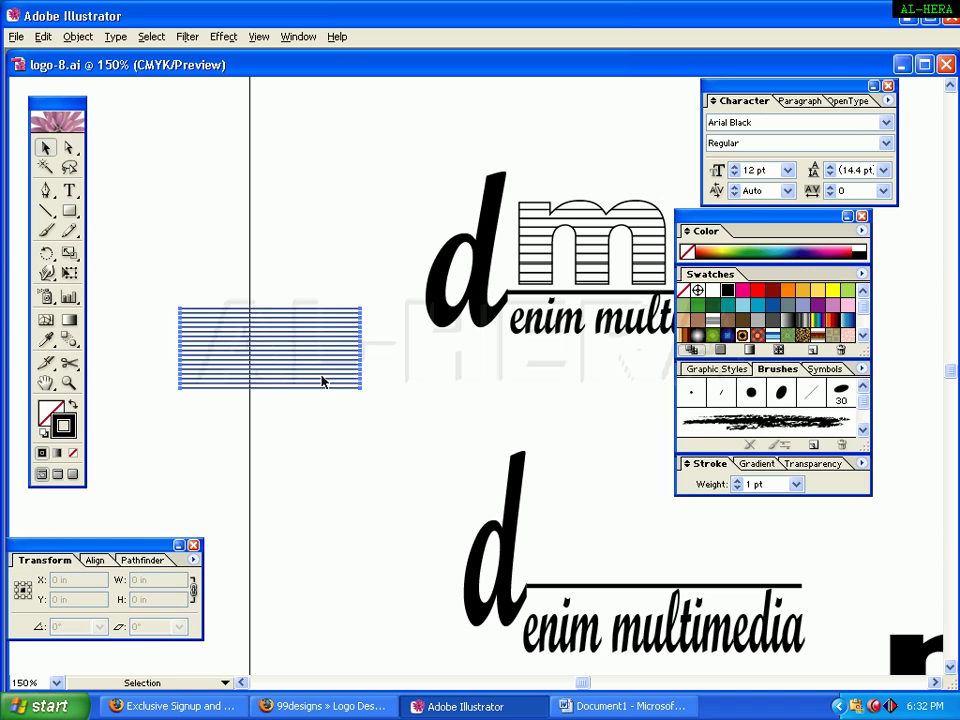
pyautogui.moveTo(321, 381)
pyautogui.mouseDown()
pyautogui.moveTo(666, 448)
pyautogui.moveTo(718, 432)
pyautogui.mouseUp()
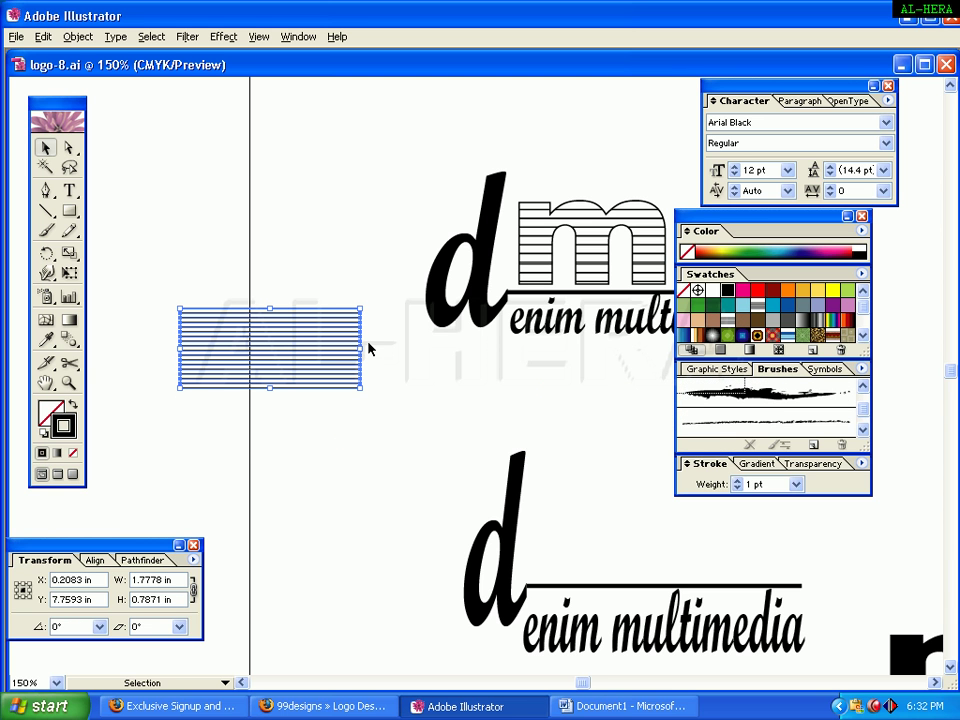
pyautogui.press('Delete')
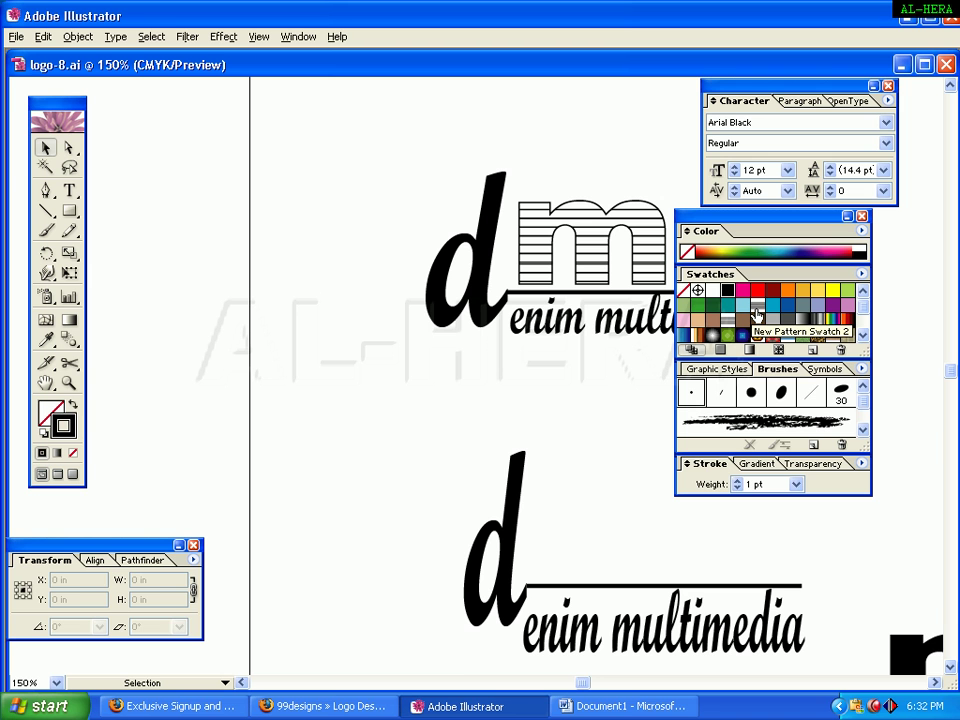
# Step: Move the large black "m" into the empty area beside the logos and fill it with New Pattern Swatch 2
pyautogui.click(476, 433)
pyautogui.moveTo(915, 677); pyautogui.dragTo(287, 486)
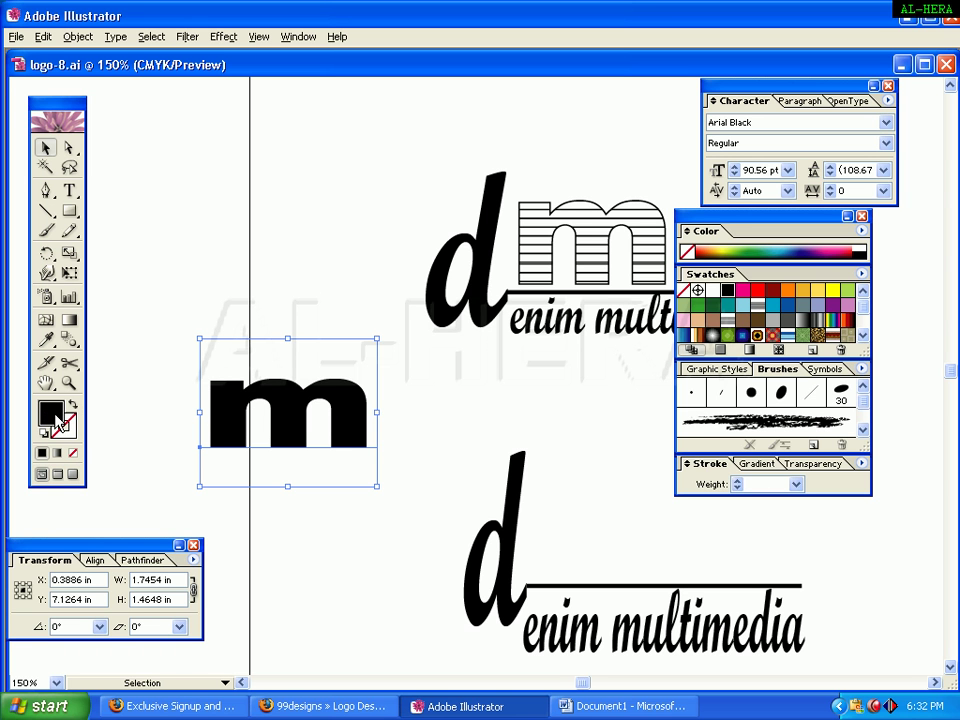
pyautogui.click(758, 306)
pyautogui.click(255, 407)
pyautogui.click(281, 399)
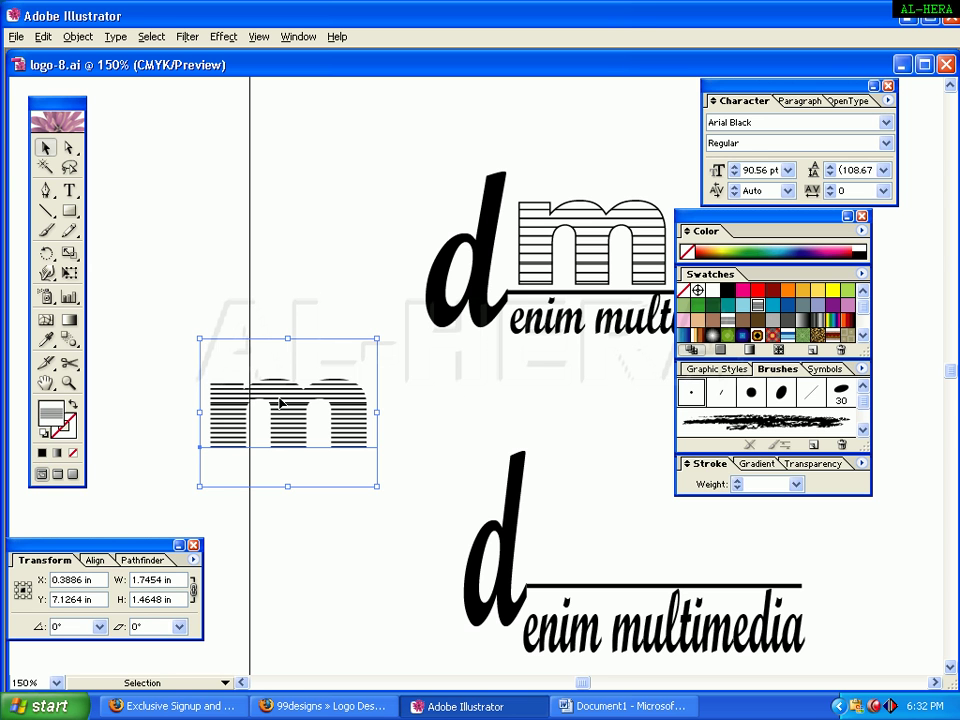
# Step: Stretch the striped "m" to about 1.58 in tall and place it above the underline, beside the new logo's "d"
pyautogui.moveTo(288, 338); pyautogui.dragTo(291, 334)
pyautogui.click(411, 386)
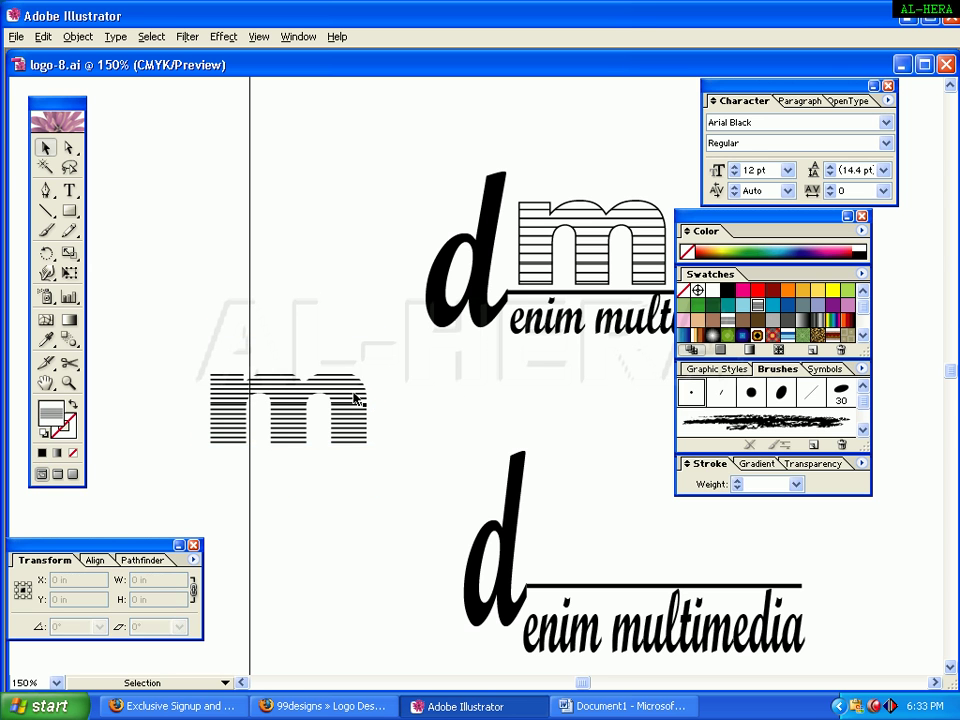
pyautogui.moveTo(539, 428); pyautogui.dragTo(311, 283)
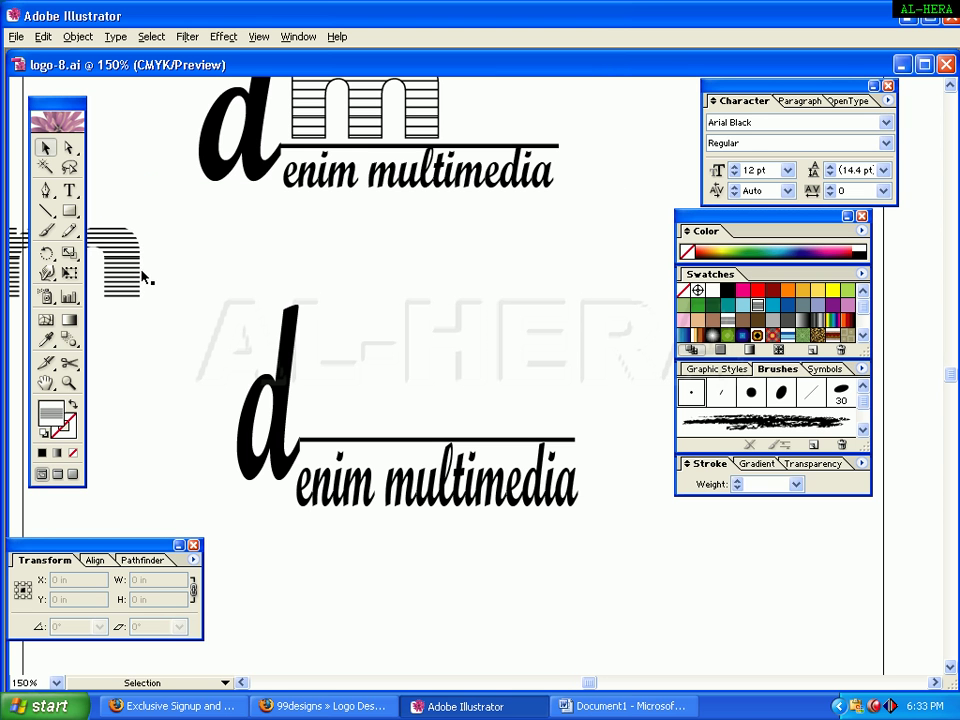
pyautogui.moveTo(141, 274); pyautogui.dragTo(469, 399)
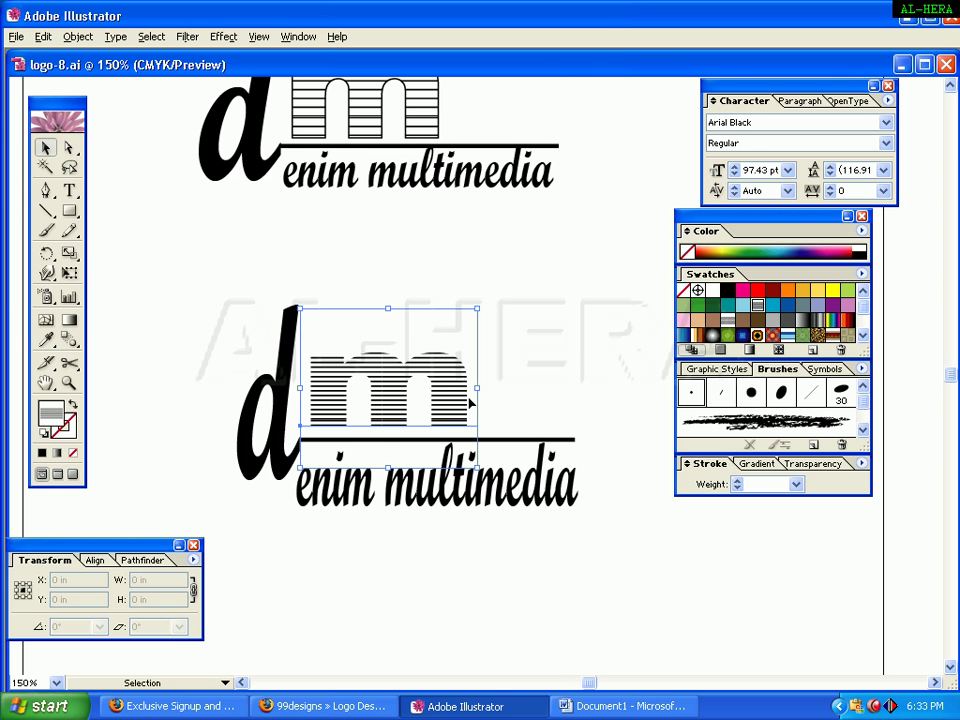
# Step: Give the striped "m" a 1 pt black stroke and lower it slightly so it sits just above the underline
pyautogui.click(64, 428)
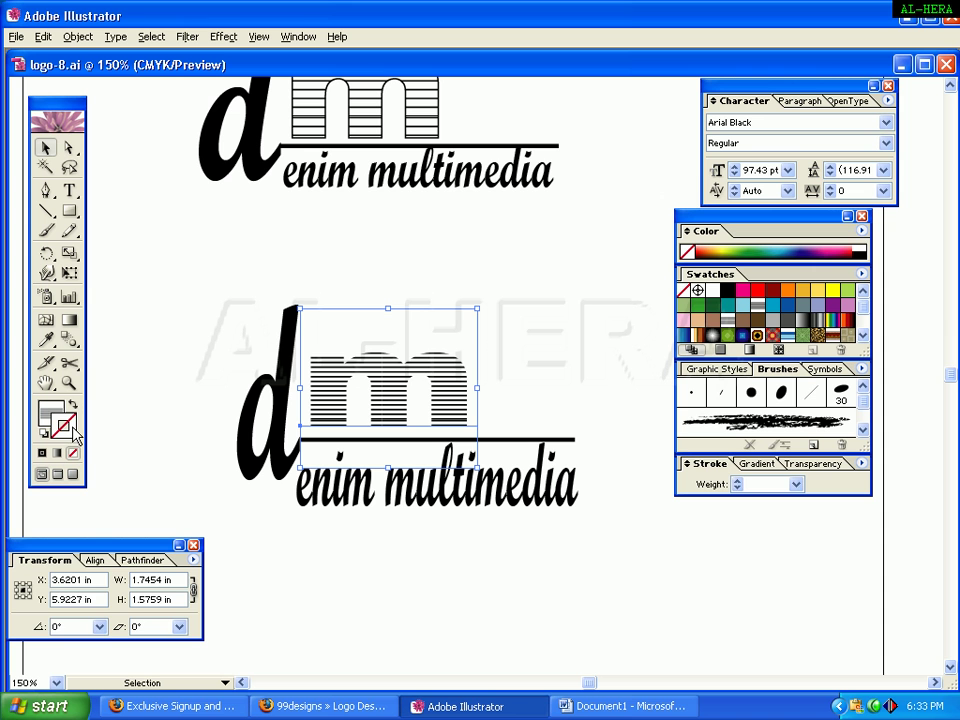
pyautogui.click(860, 251)
pyautogui.click(656, 272)
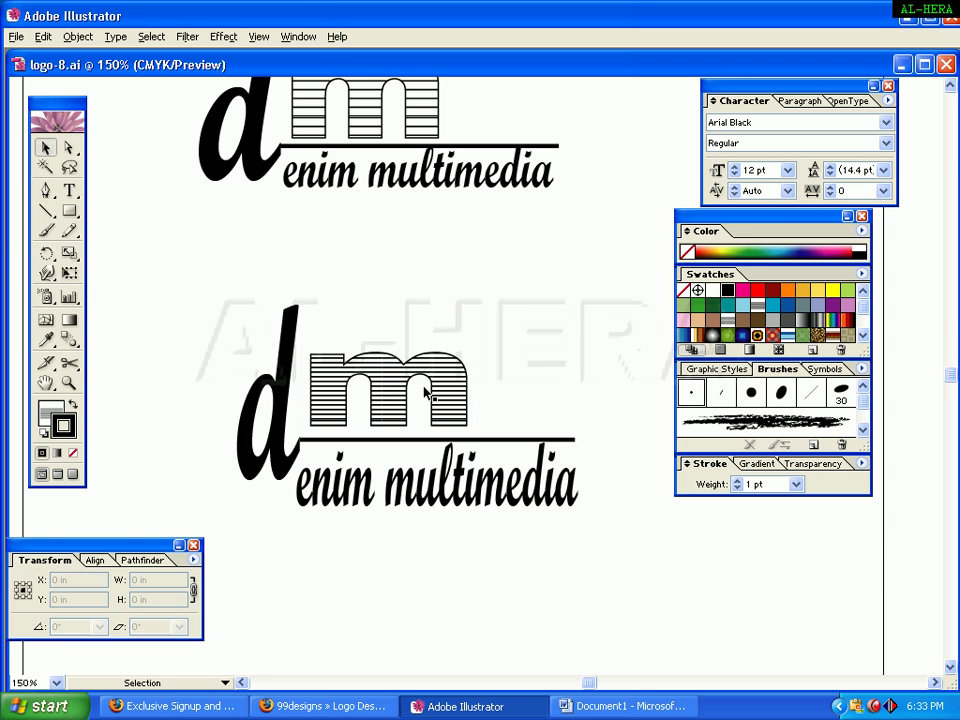
pyautogui.moveTo(392, 393); pyautogui.dragTo(392, 399)
pyautogui.click(583, 311)
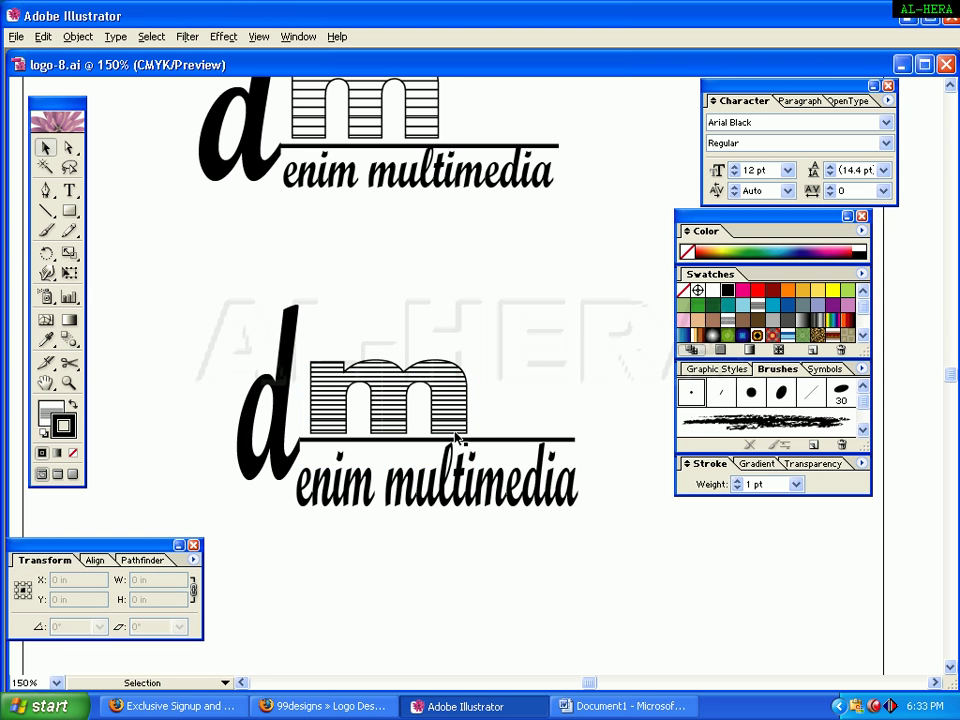
# Step: Select all parts of the new "dm" denim multimedia logo and scale them down proportionally together
pyautogui.moveTo(568, 531); pyautogui.dragTo(252, 370)
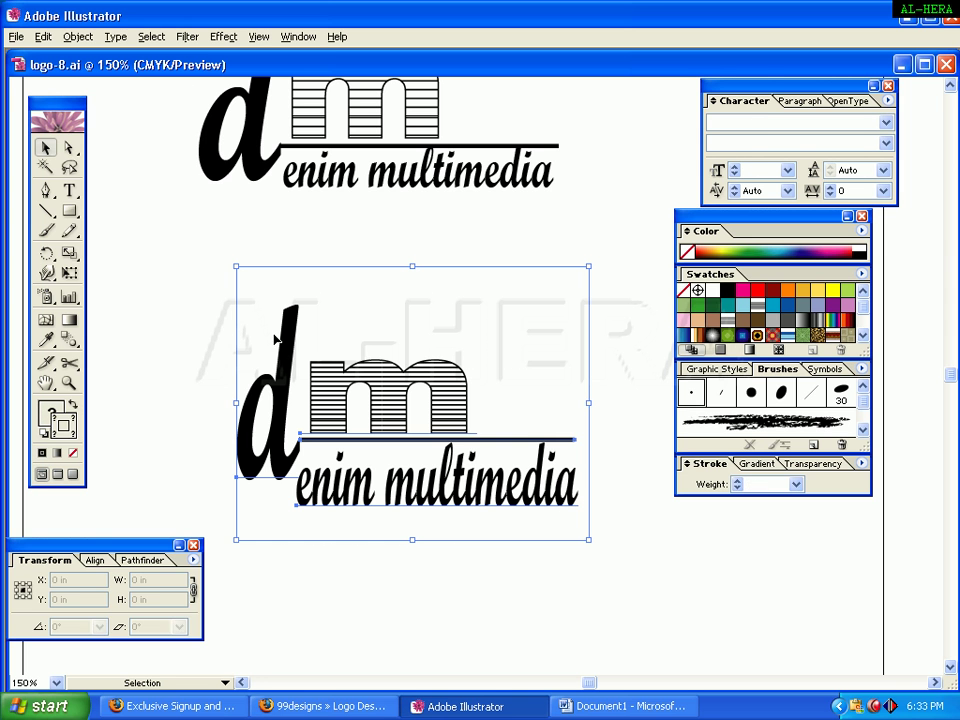
pyautogui.click(117, 110)
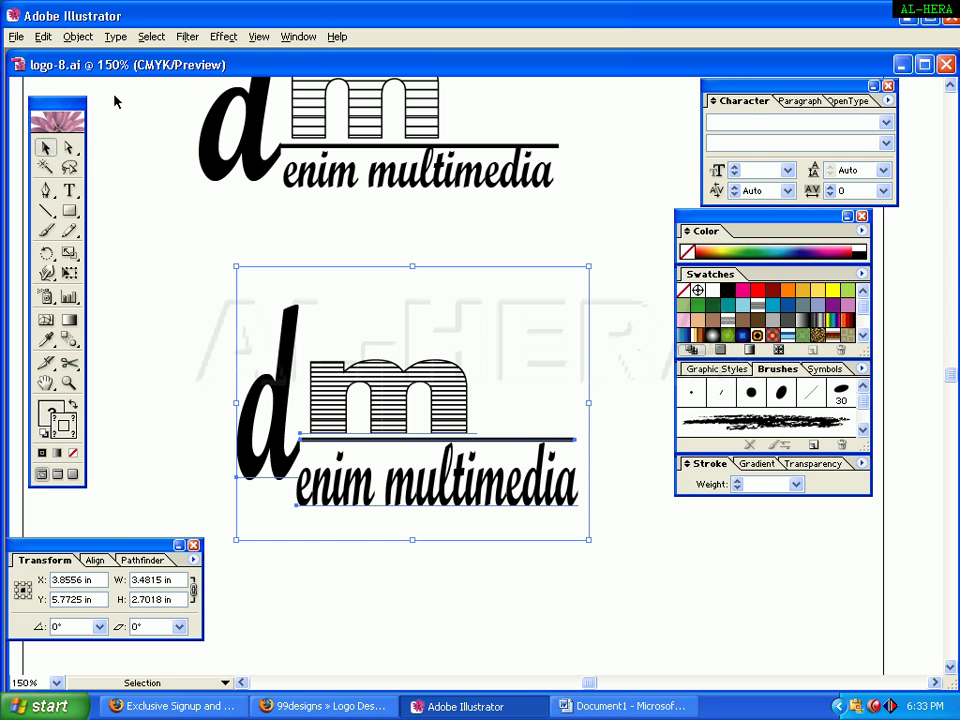
pyautogui.click(131, 386)
pyautogui.click(459, 521)
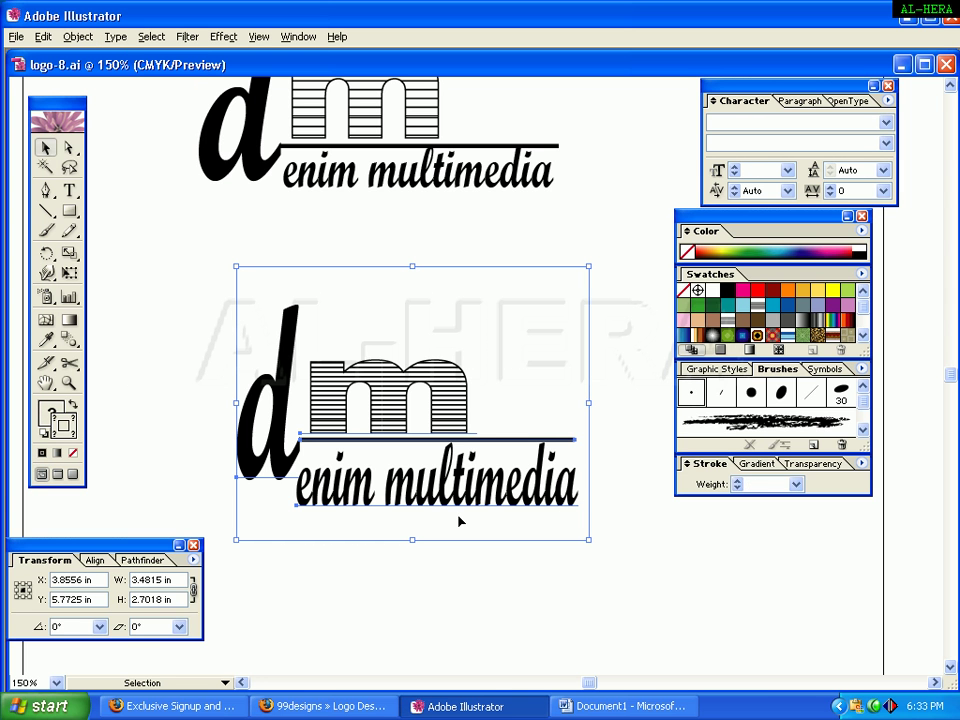
pyautogui.moveTo(589, 266); pyautogui.dragTo(520, 342)
pyautogui.click(624, 343)
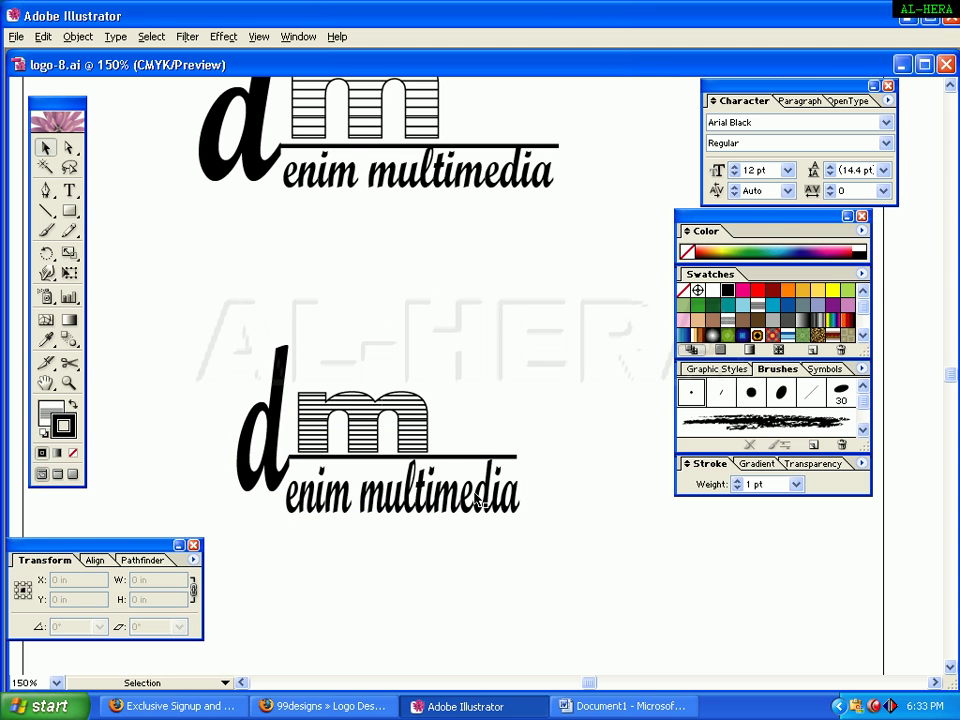